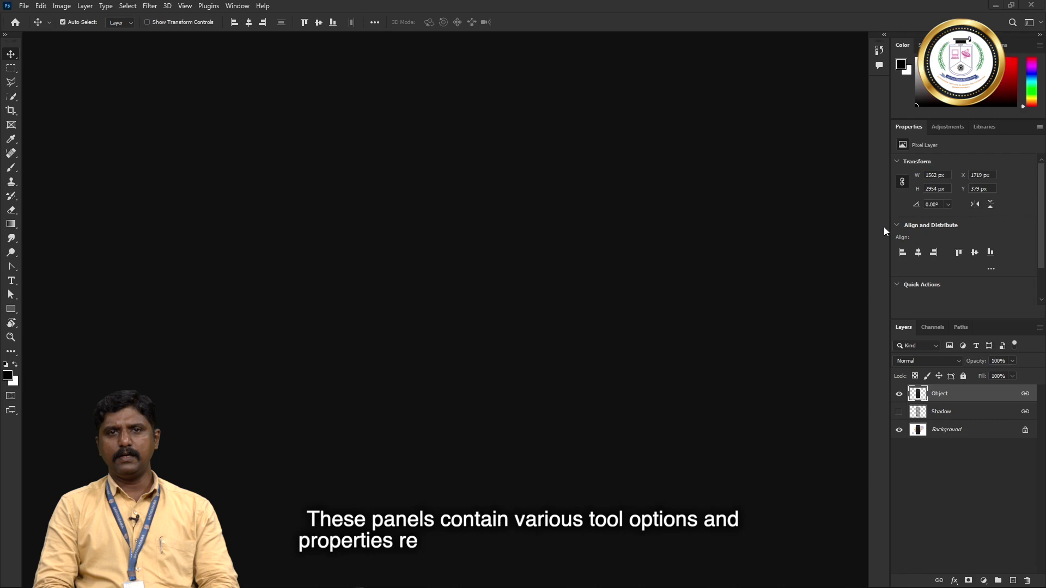
Step: Expand the collapsed History and Comments panels one after the other and collapse each again
left_click(874, 52)
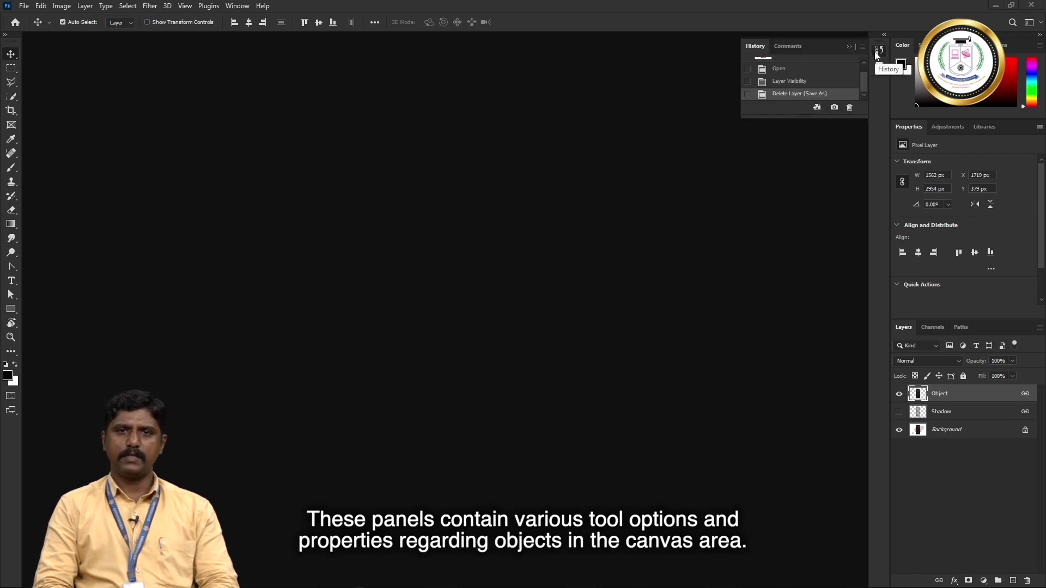
left_click(876, 52)
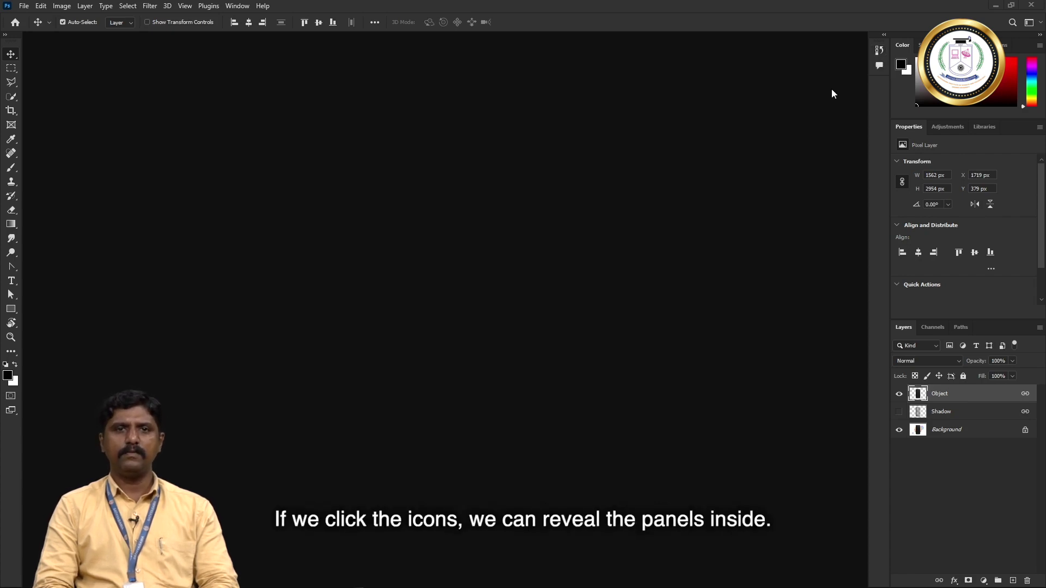
left_click(879, 51)
left_click(879, 66)
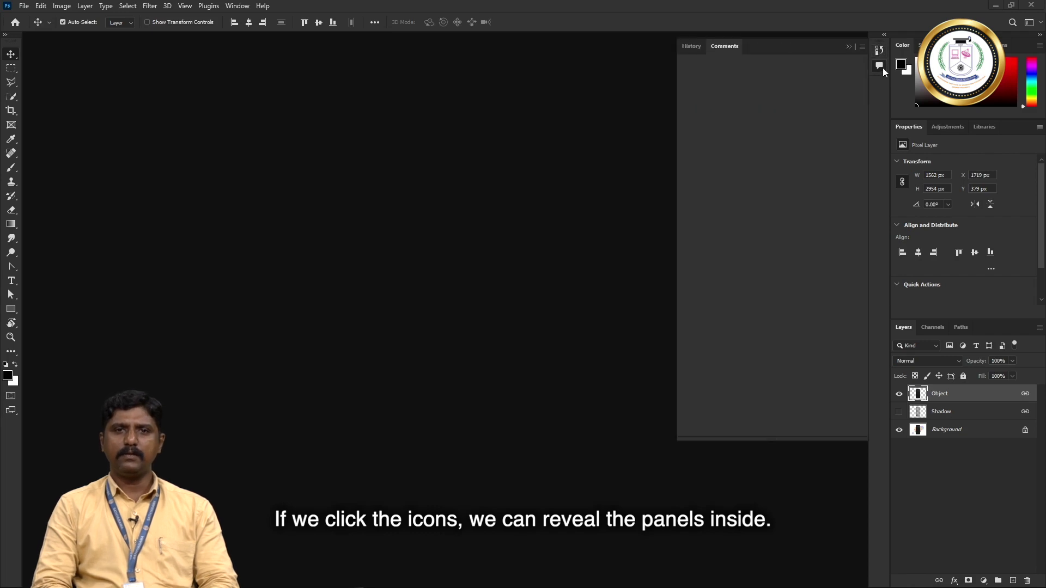
left_click(880, 66)
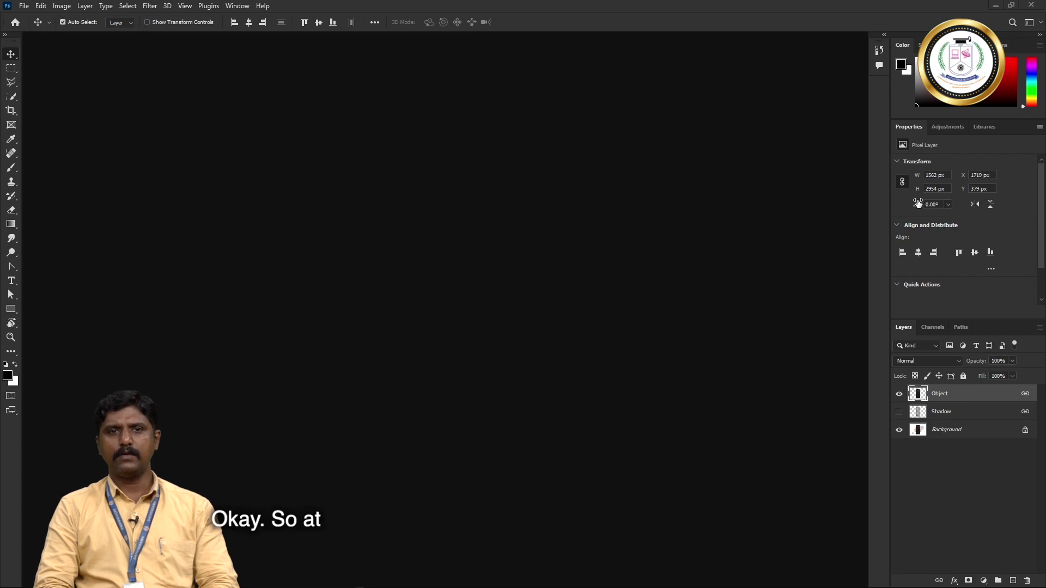
Step: Compare the panel layouts of the Painting and Photography workspaces, then return to the Essentials workspace
left_click(1042, 23)
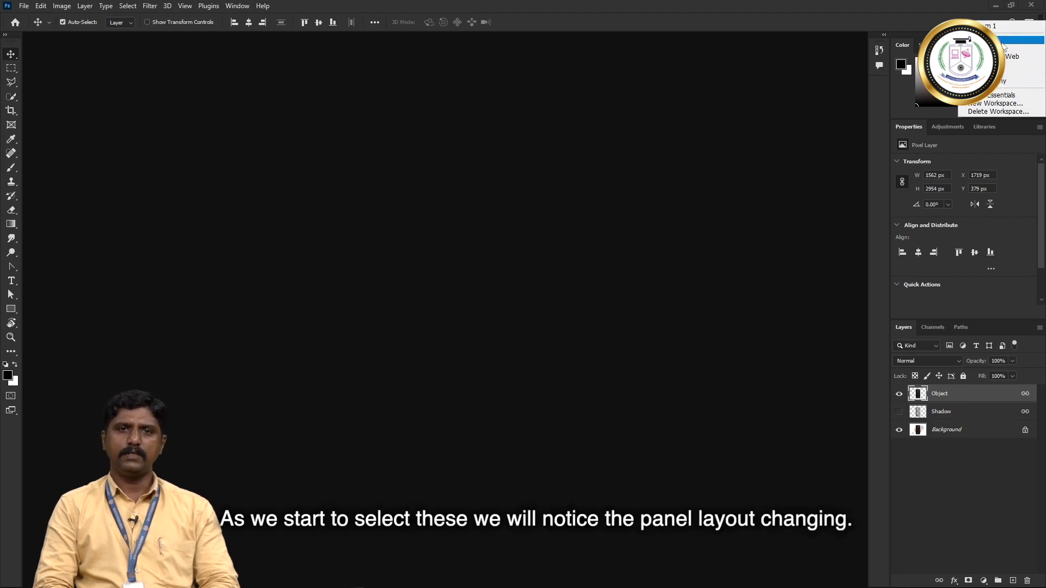
left_click(1013, 72)
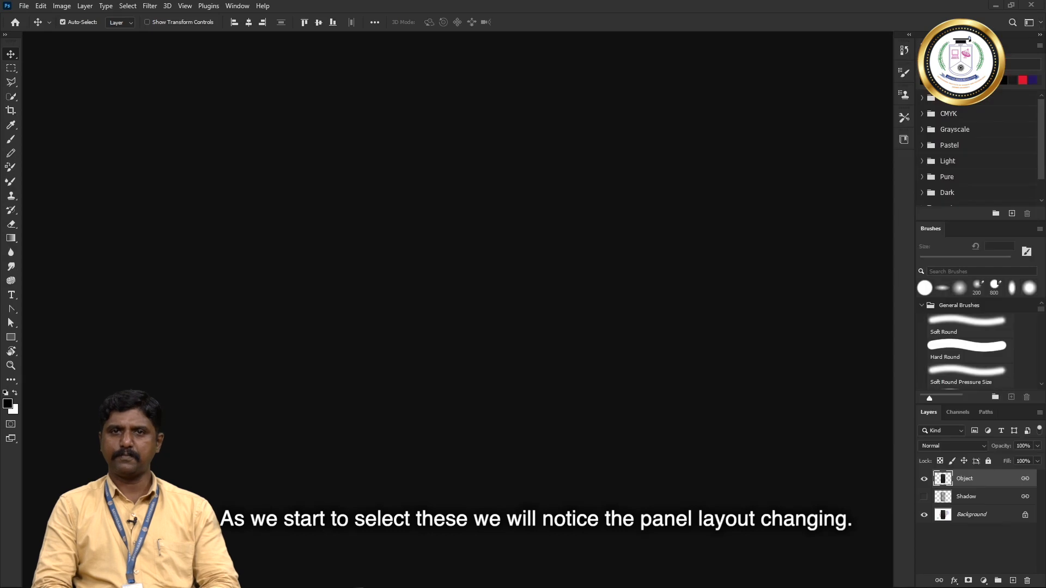
left_click(1038, 22)
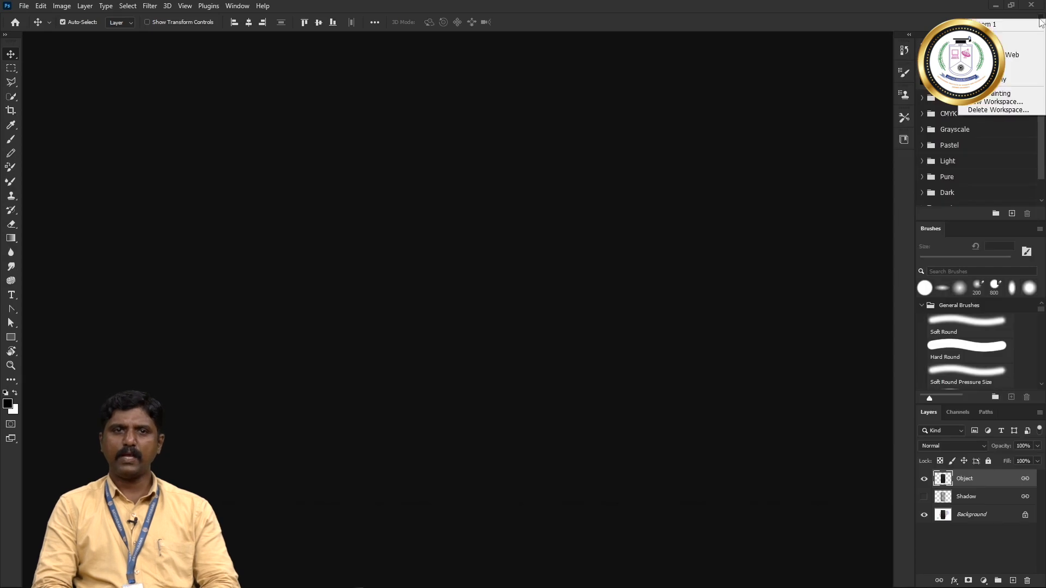
left_click(1005, 82)
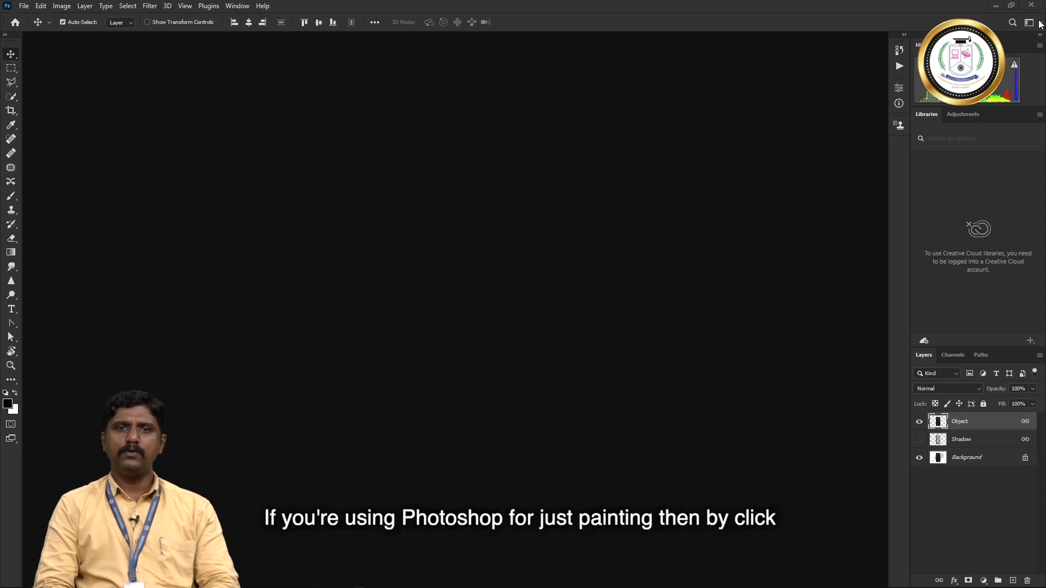
left_click(1039, 24)
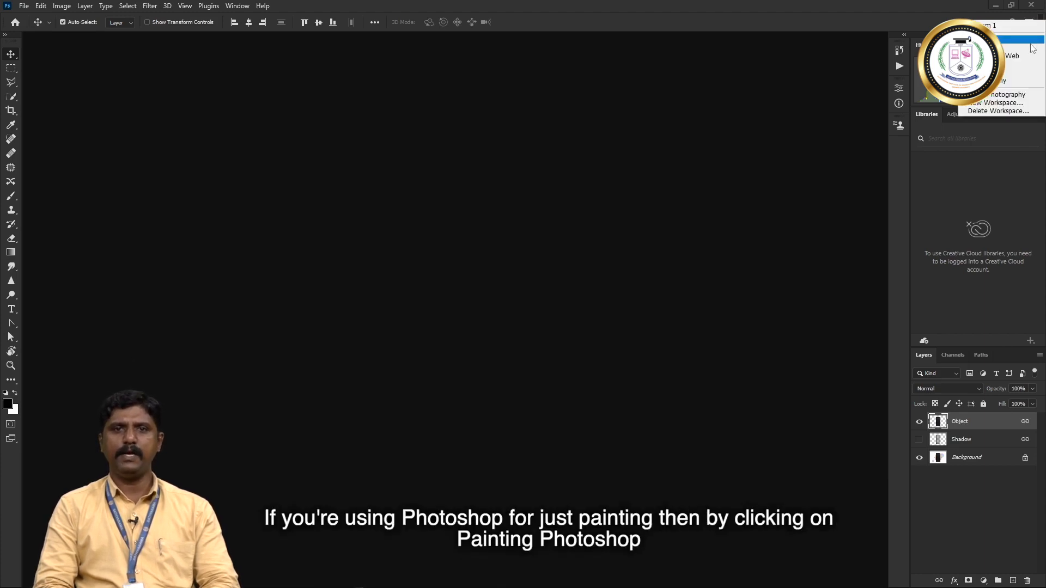
left_click(1011, 72)
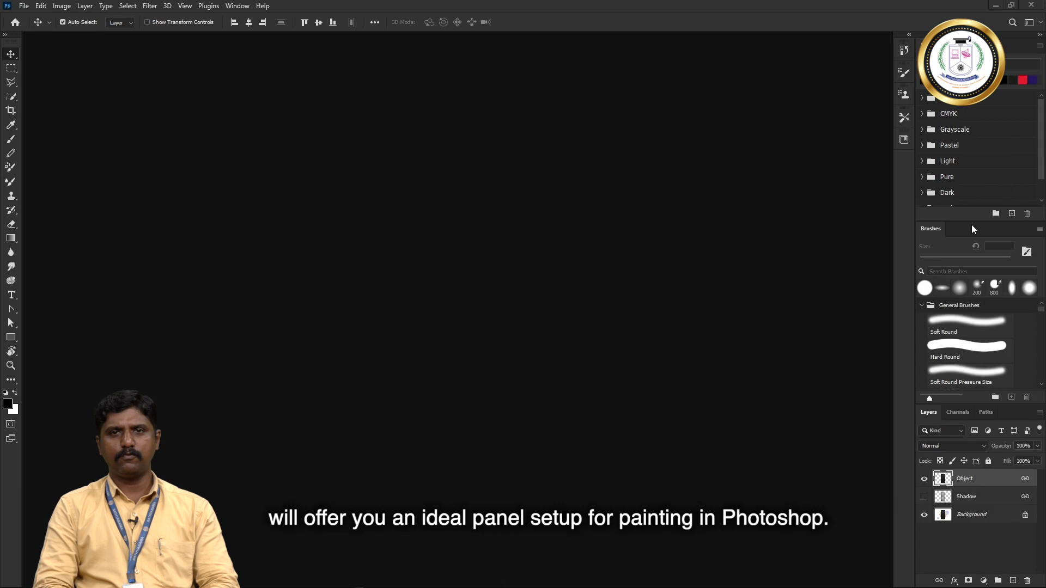
left_click(1035, 21)
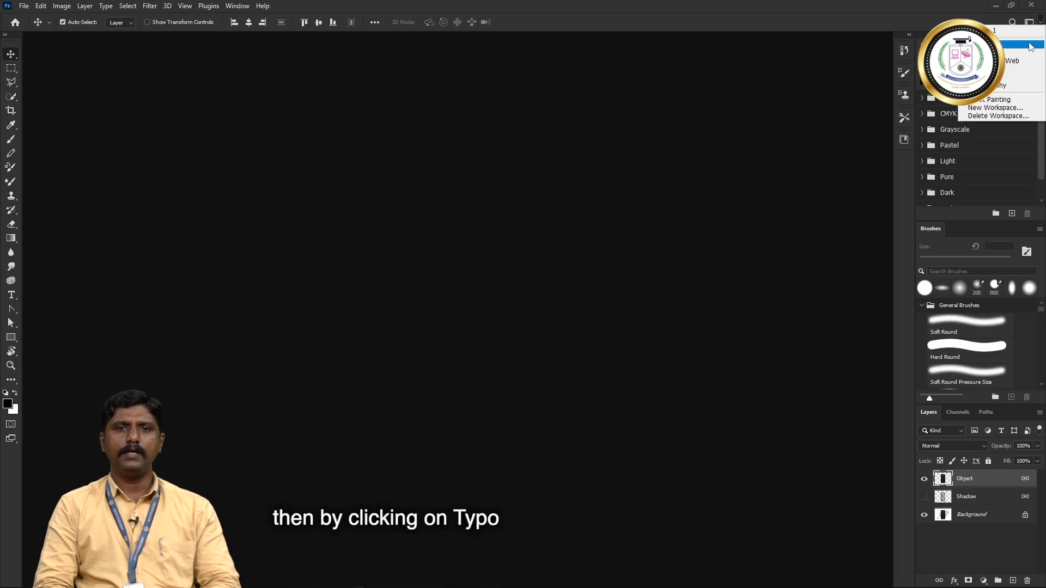
left_click(997, 87)
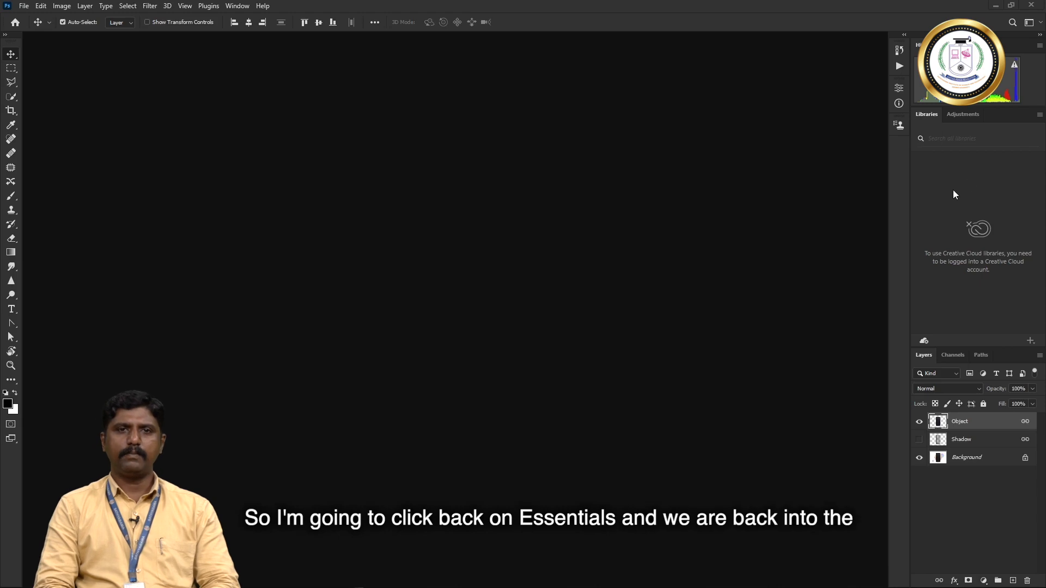
left_click(1041, 24)
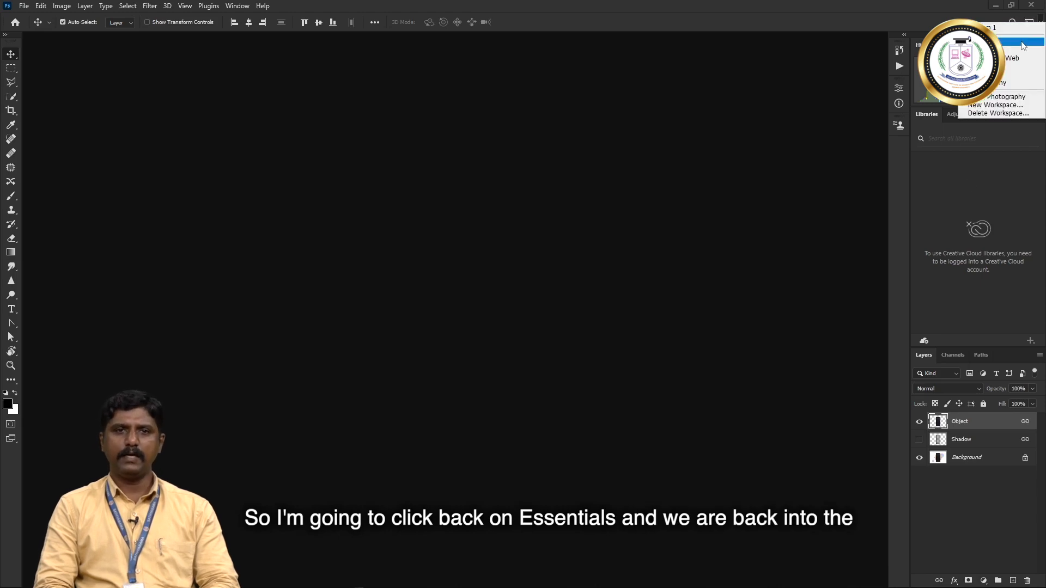
left_click(1021, 42)
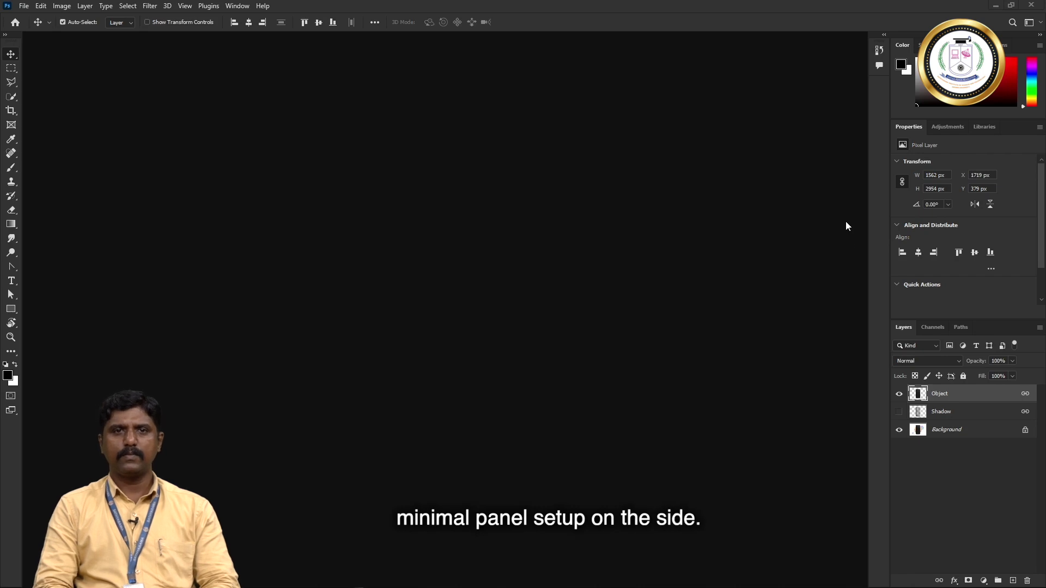
Step: Switch to the Custom 1 workspace and view its Gradients, Patterns, Adjustments and Libraries panels
left_click(1041, 22)
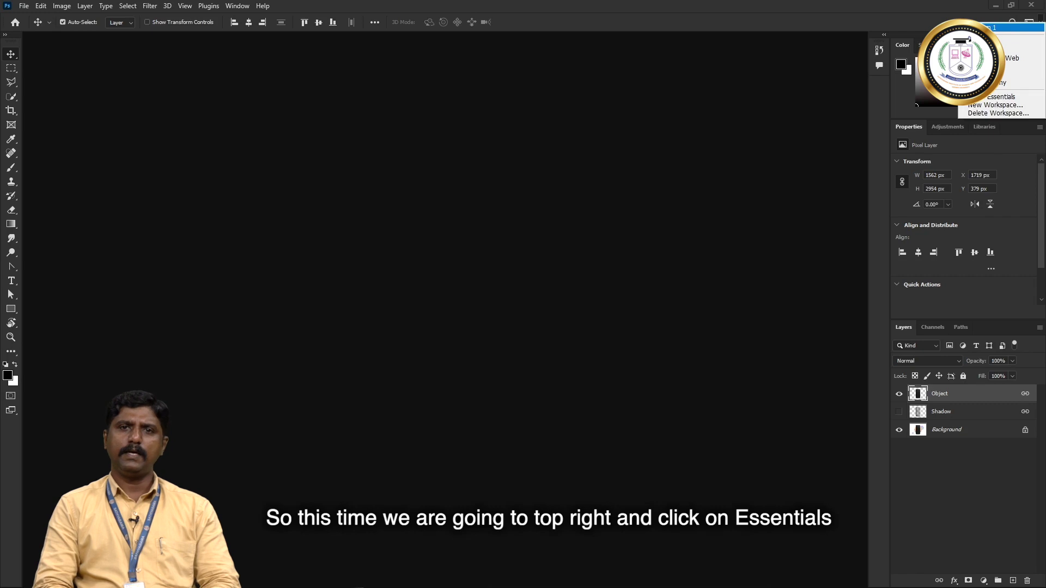
left_click(996, 27)
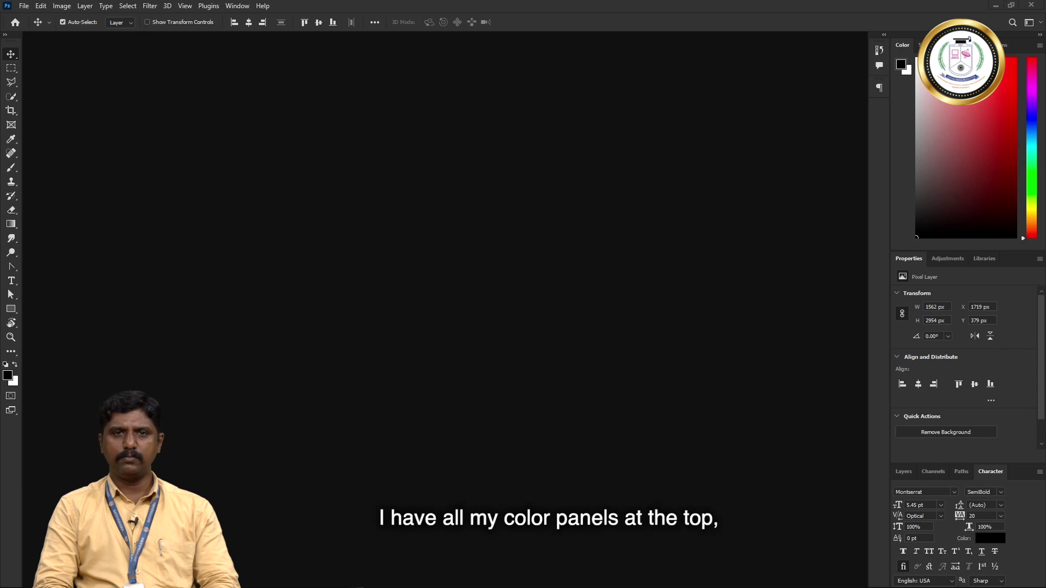
left_click(926, 45)
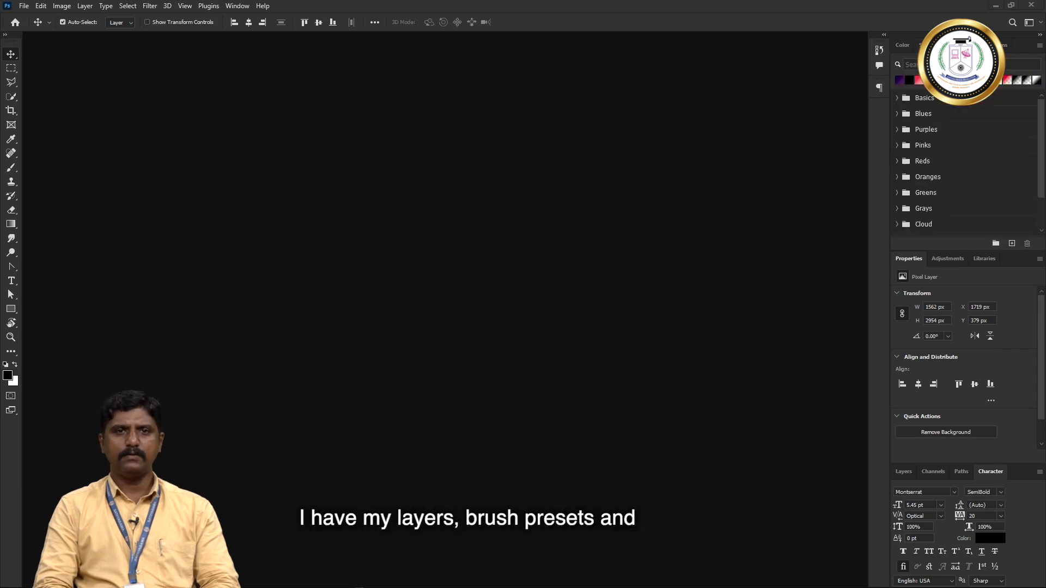
left_click(994, 44)
left_click(947, 258)
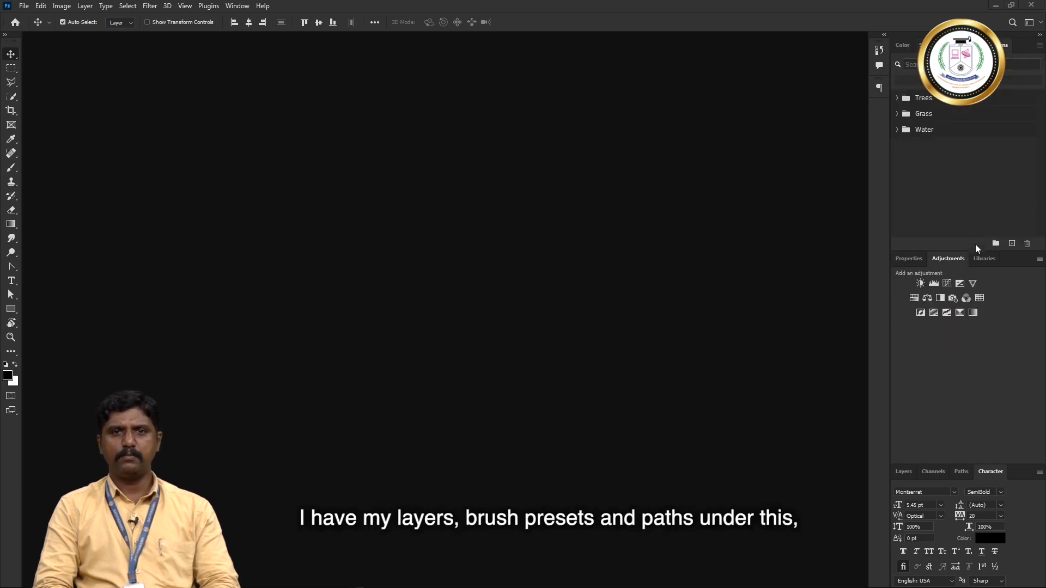
left_click(984, 258)
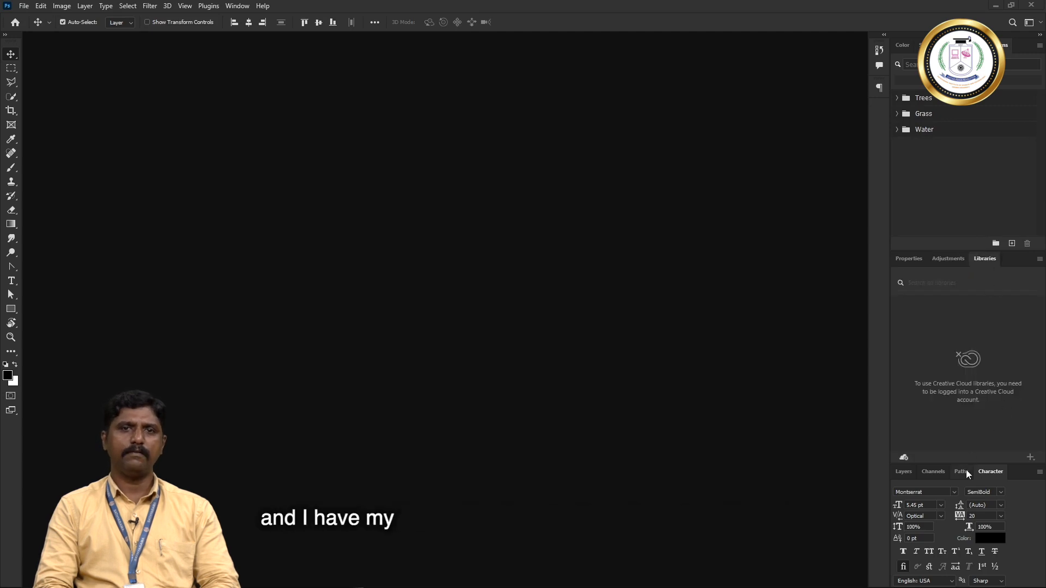
Step: View the Paths and Layers panels, reduce the Layers group's height, and bring Properties and Color to the front
left_click(942, 471)
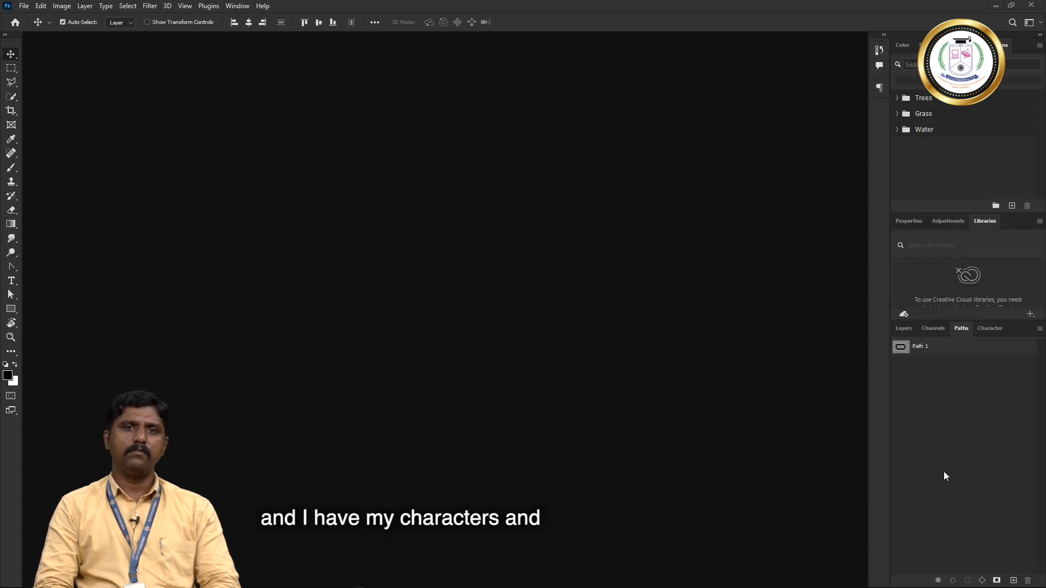
left_click(903, 328)
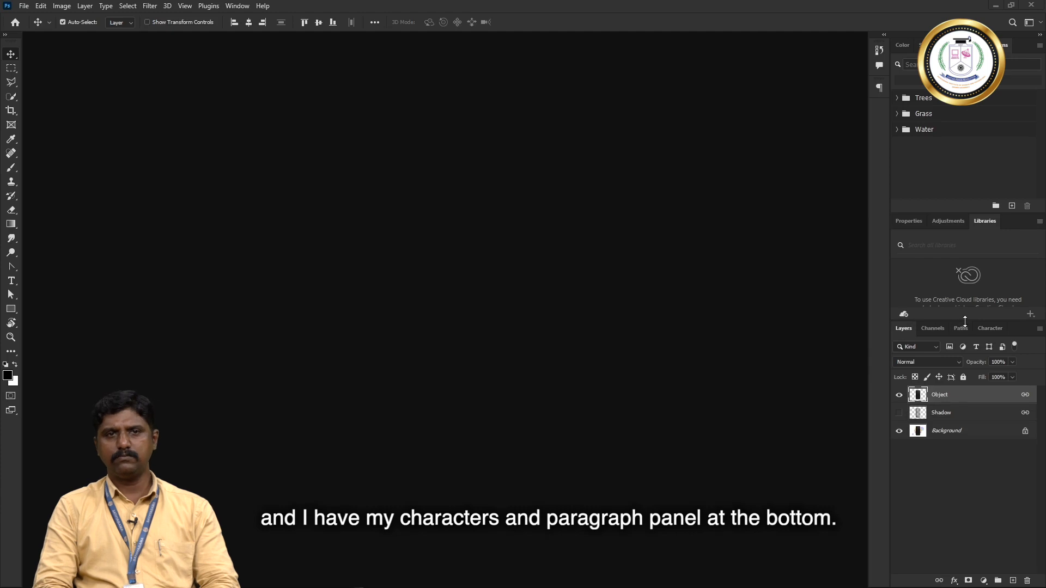
left_click_drag(965, 321, 964, 395)
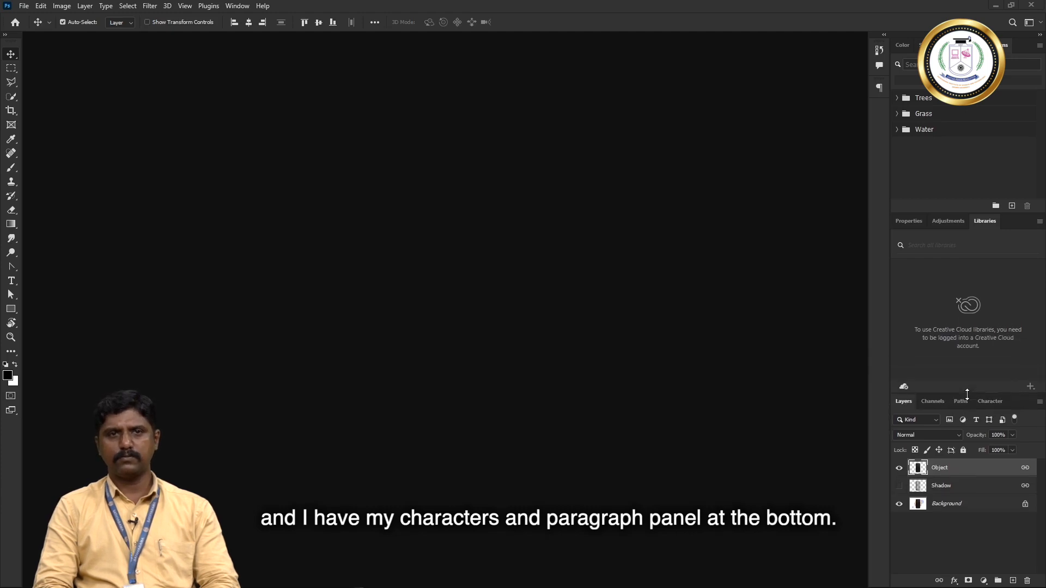
left_click(909, 220)
left_click(905, 44)
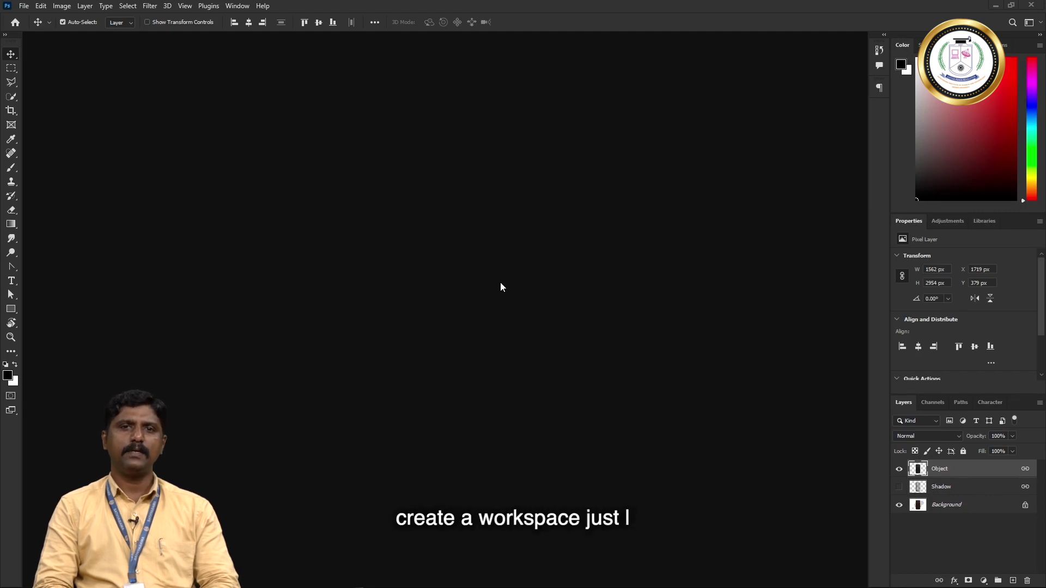
Step: Switch back to the Essentials workspace, undock the History and Comments panels over the canvas area, and shorten the Comments panel
left_click(1040, 23)
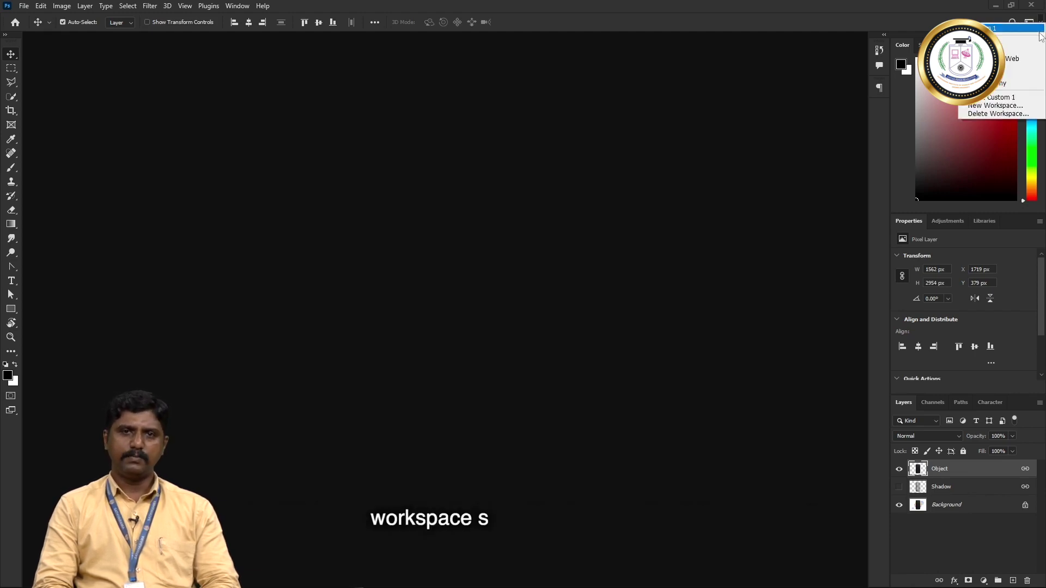
left_click(1022, 45)
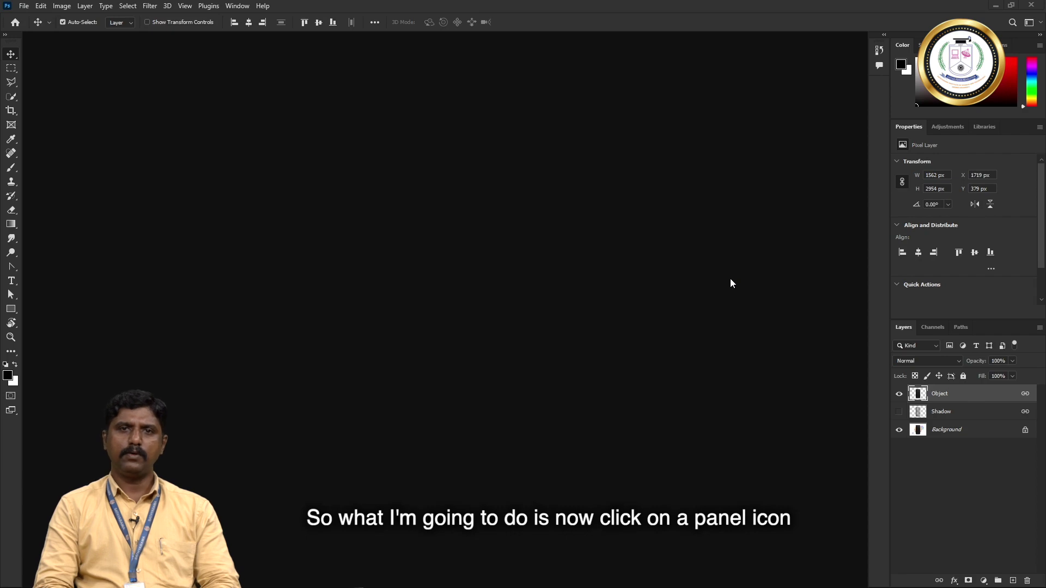
left_click(881, 53)
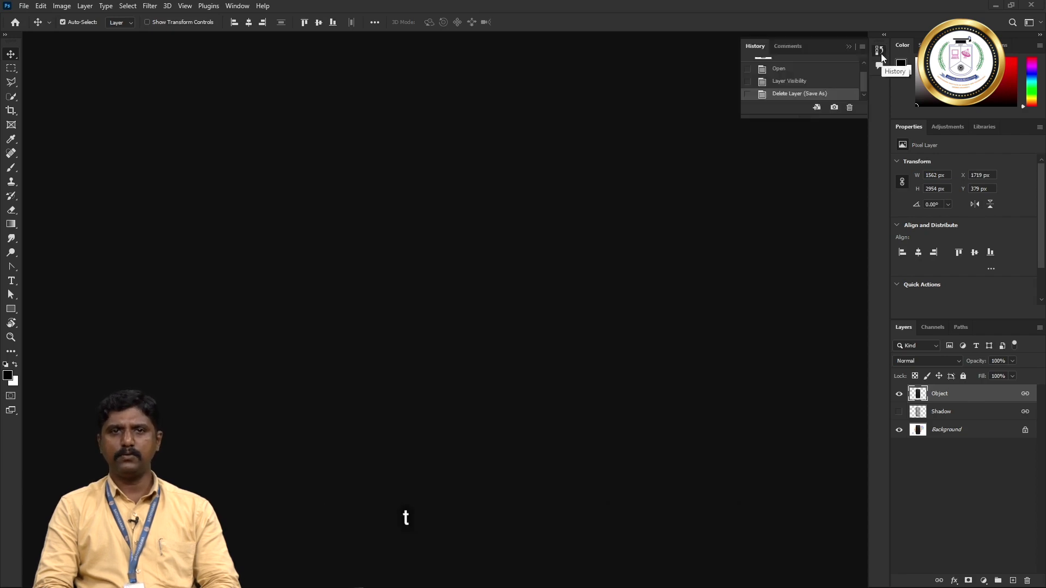
left_click_drag(755, 46, 437, 179)
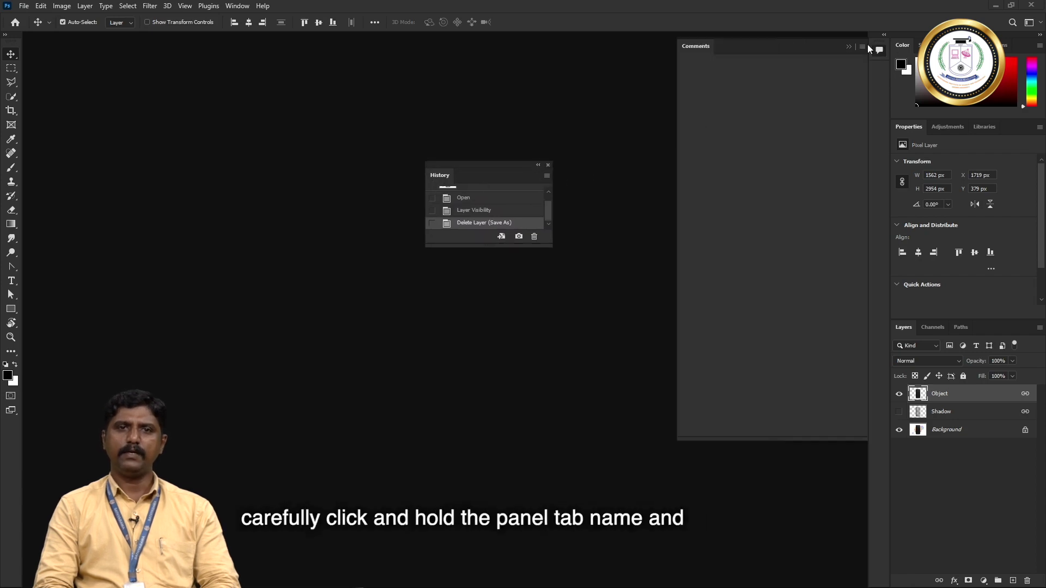
left_click(615, 191)
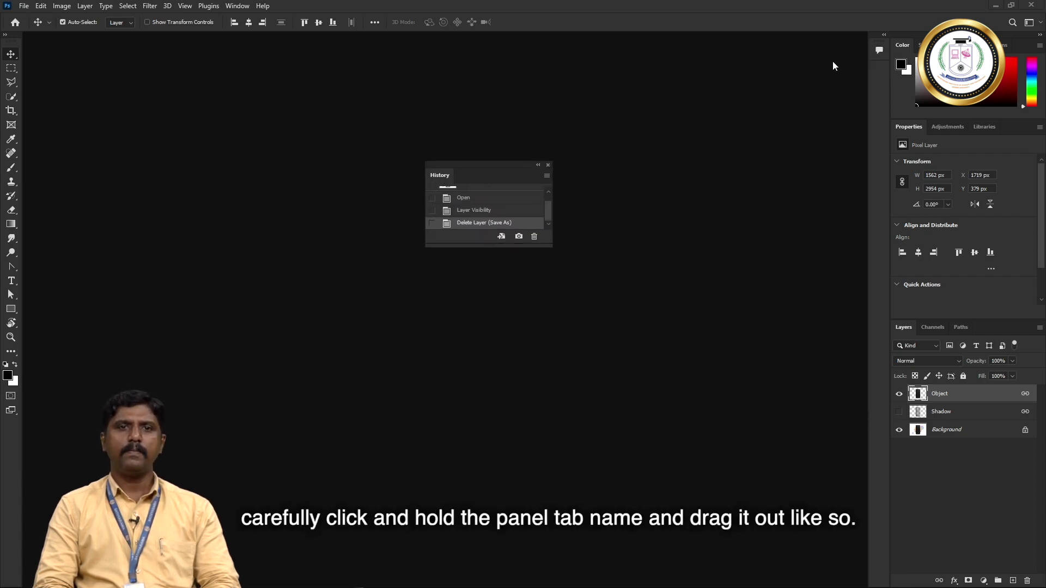
left_click(879, 50)
left_click_drag(691, 47, 214, 153)
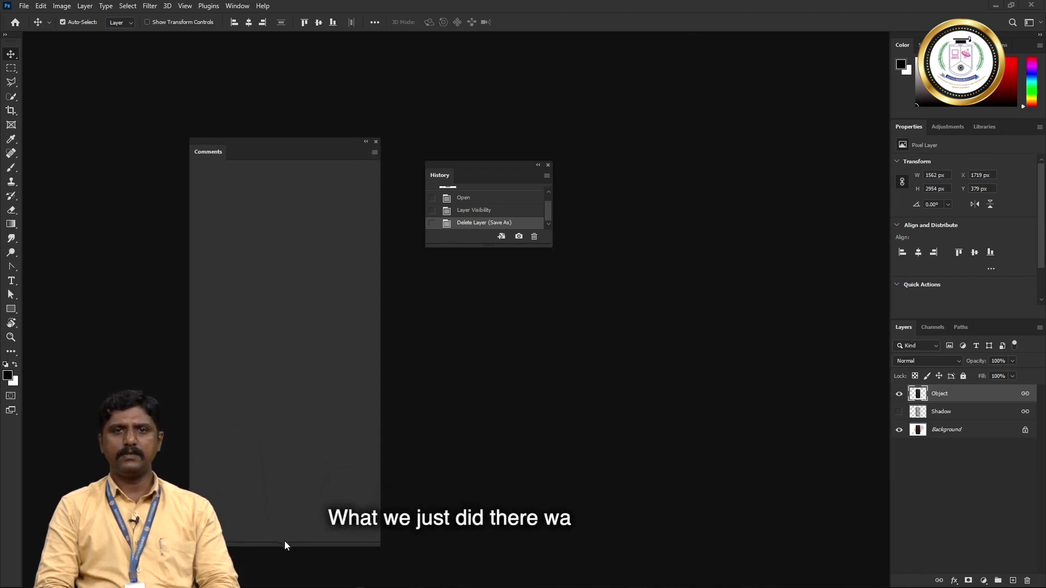
left_click_drag(284, 542, 291, 354)
Step: Undock the Color, Swatches, Patterns and Gradients panels and spread all floating panels out across the canvas area
left_click_drag(902, 44, 599, 95)
left_click_drag(904, 42, 779, 61)
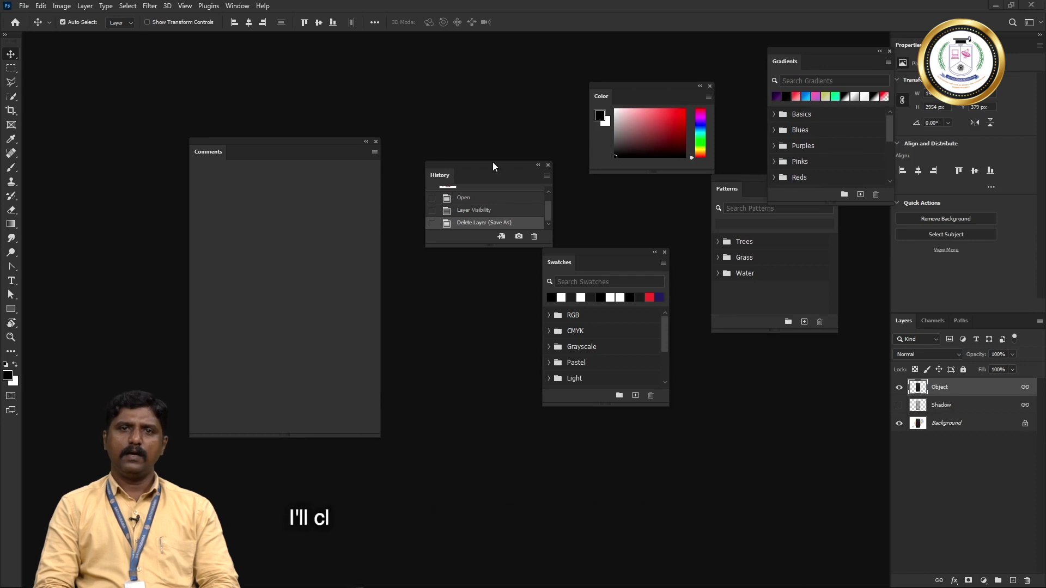
left_click_drag(318, 153, 194, 173)
left_click_drag(457, 162, 190, 55)
left_click_drag(613, 89, 362, 62)
left_click_drag(608, 263, 369, 420)
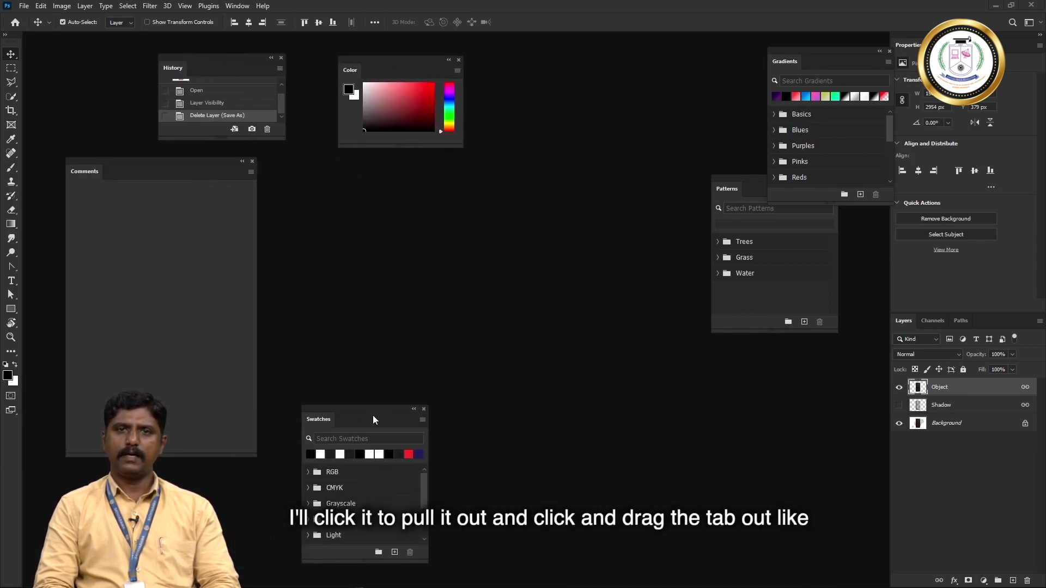
left_click_drag(762, 190, 375, 224)
left_click_drag(833, 59, 558, 68)
Step: Undock the Properties, Adjustments, Libraries, Layers, Channels and Paths panels and place them separately over the canvas area
left_click_drag(915, 44, 732, 251)
left_click_drag(900, 107, 514, 465)
left_click_drag(932, 45, 691, 464)
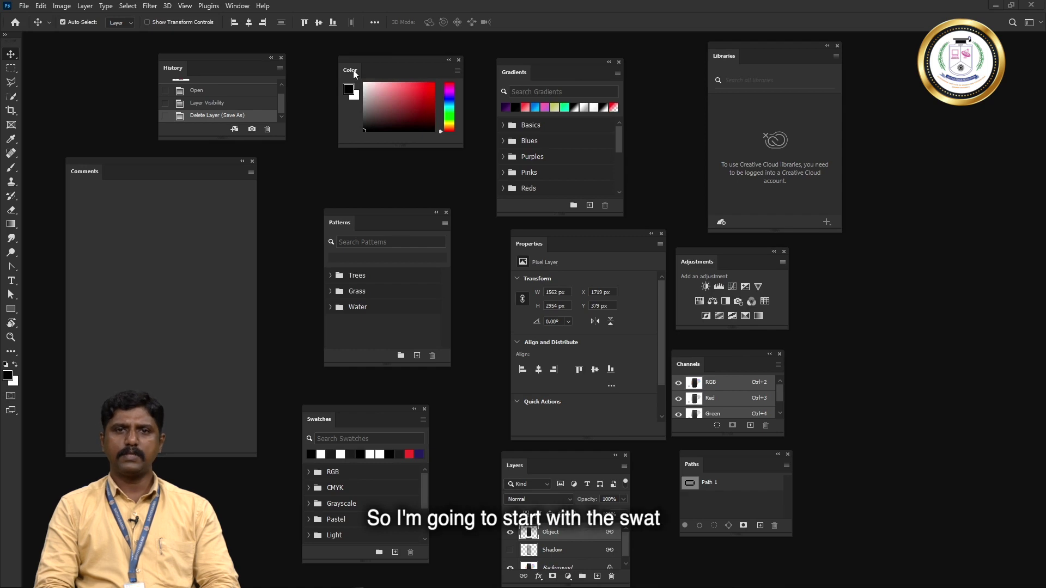
Step: Group the floating Color panel with the Gradients panel as a tab
left_click_drag(352, 69, 553, 78)
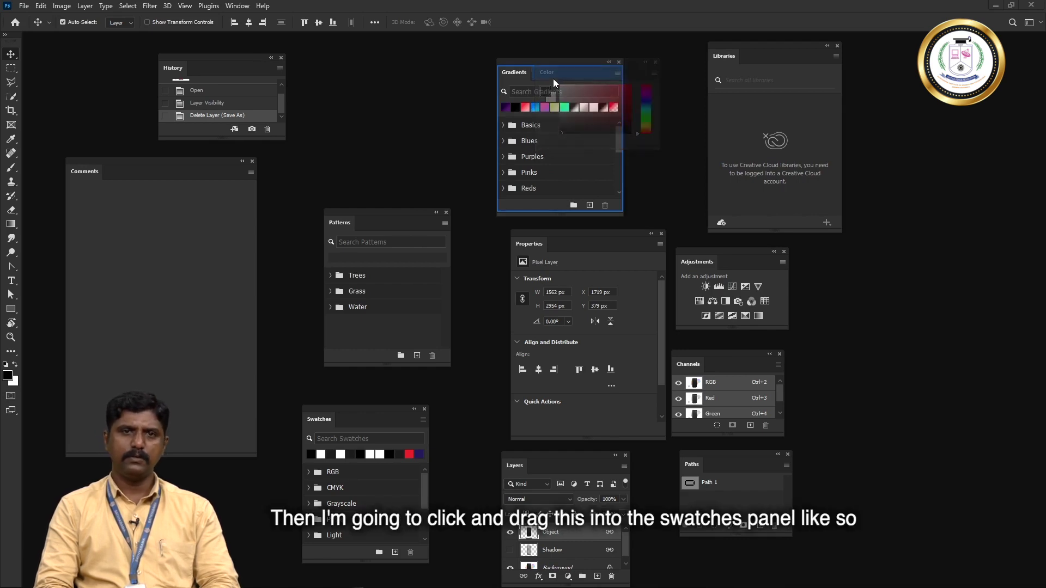
left_click_drag(554, 78, 554, 78)
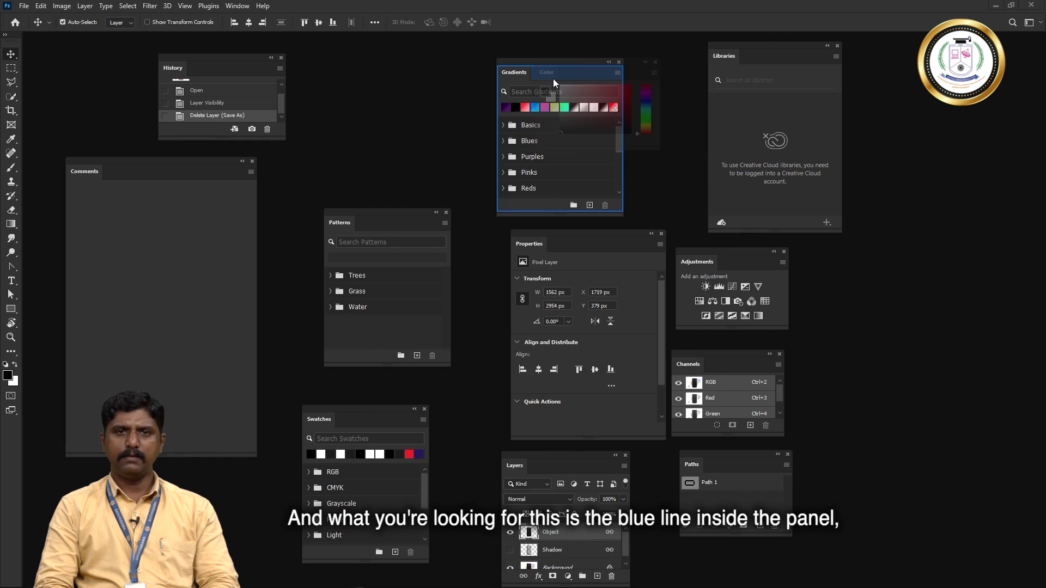
left_click_drag(554, 78, 553, 78)
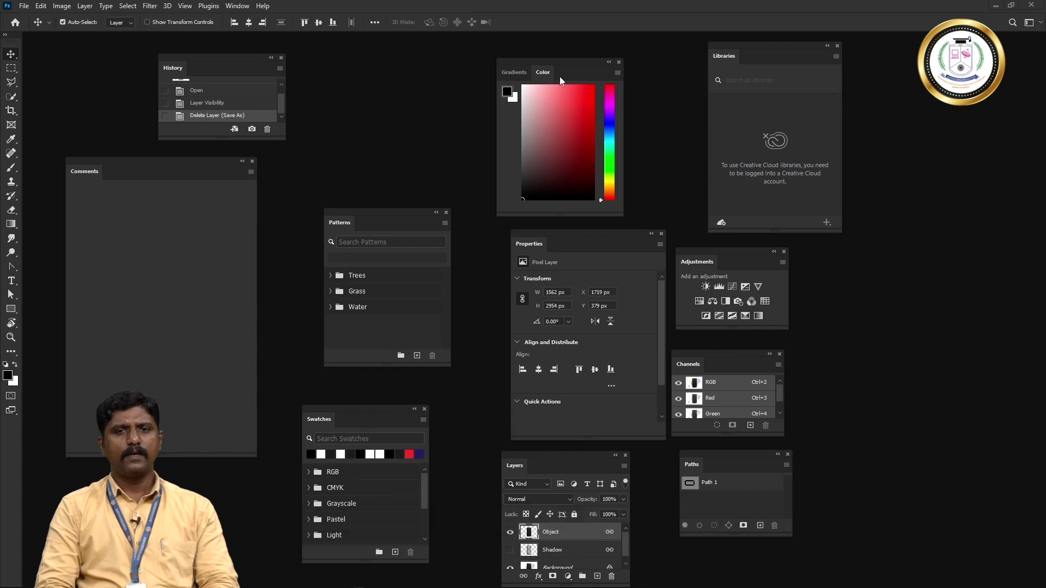
Step: Shift the floating Gradients and Color group, and tab Paths with the Layers panel and Adjustments with the Properties panel
left_click_drag(560, 76, 496, 52)
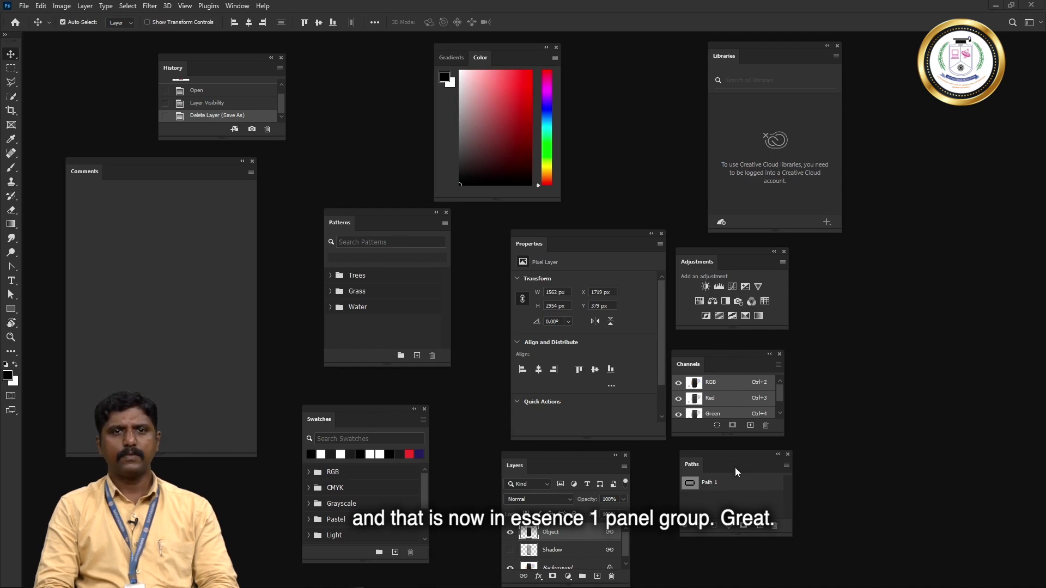
left_click_drag(695, 467, 561, 468)
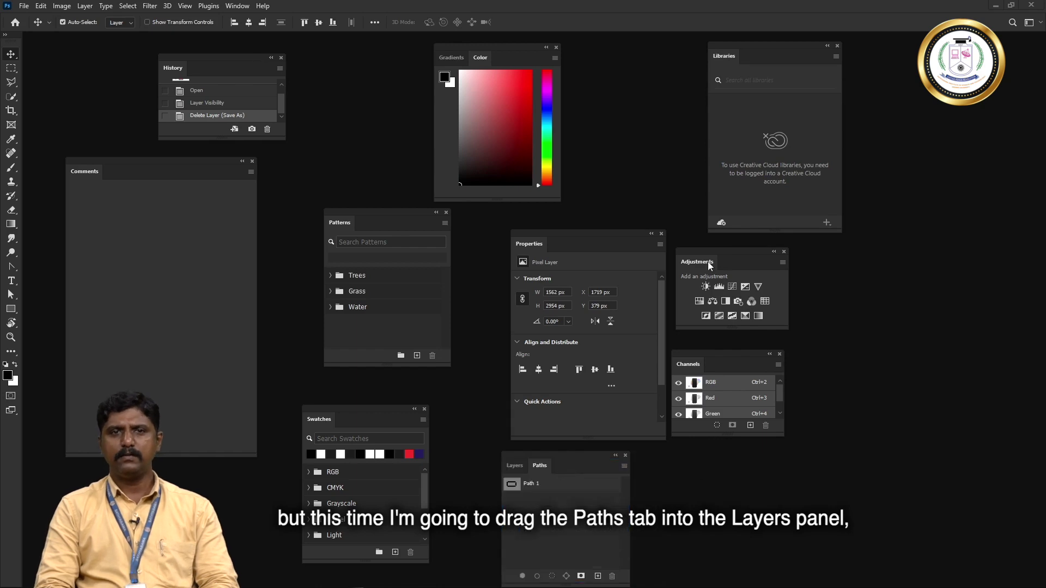
left_click_drag(707, 261, 588, 243)
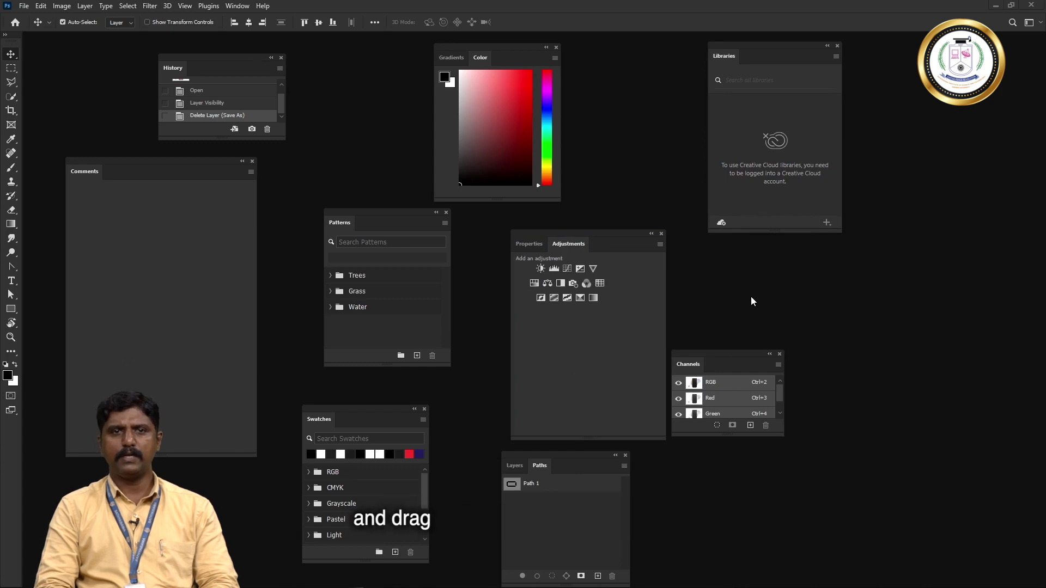
Step: Merge the Properties and Adjustments group into the Gradients and Color group, enlarge it, and add Swatches as a tab
left_click_drag(536, 244, 541, 59)
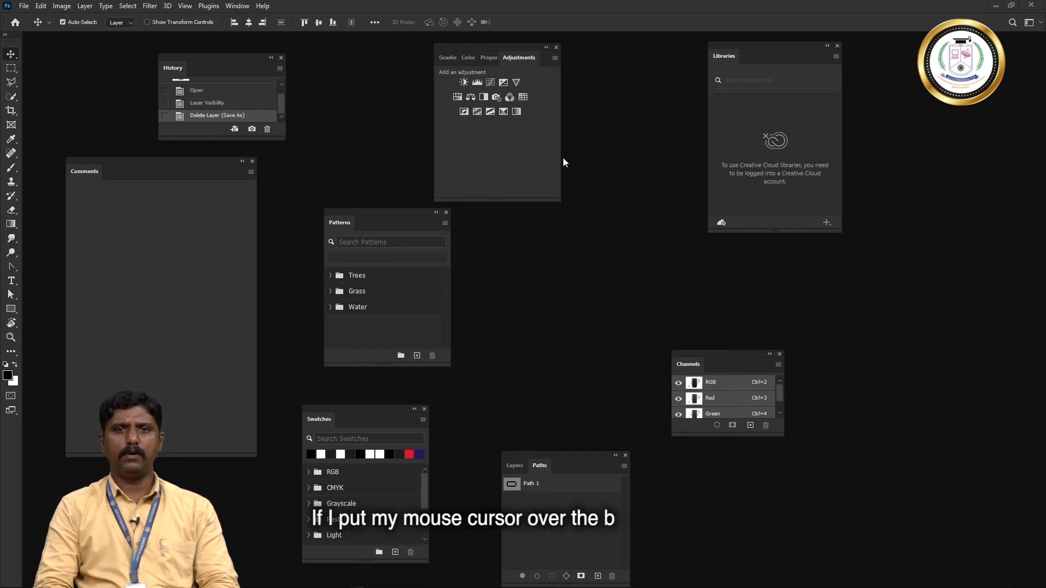
left_click_drag(559, 200, 662, 222)
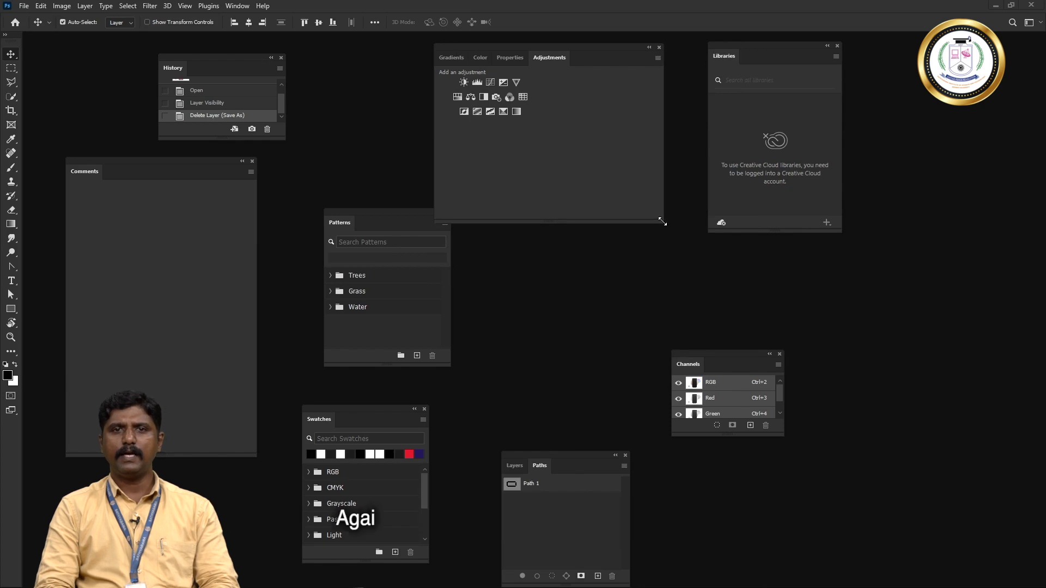
left_click_drag(404, 414, 589, 58)
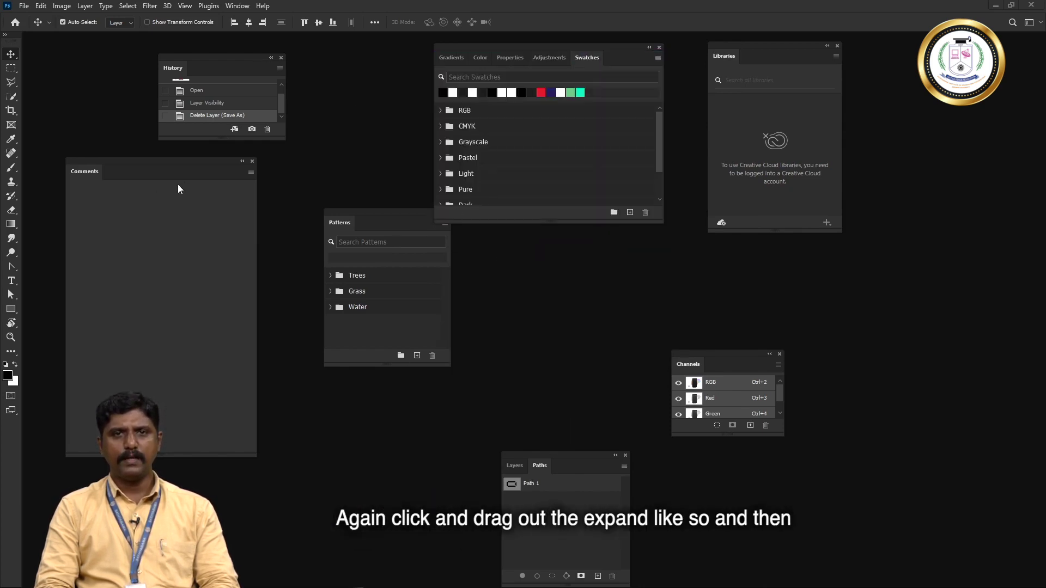
Step: Close the remaining floating Comments, History, Patterns, Layers and Paths, Channels, and Libraries panels, keeping only the merged group
left_click(252, 162)
left_click(281, 58)
left_click_drag(346, 218, 319, 225)
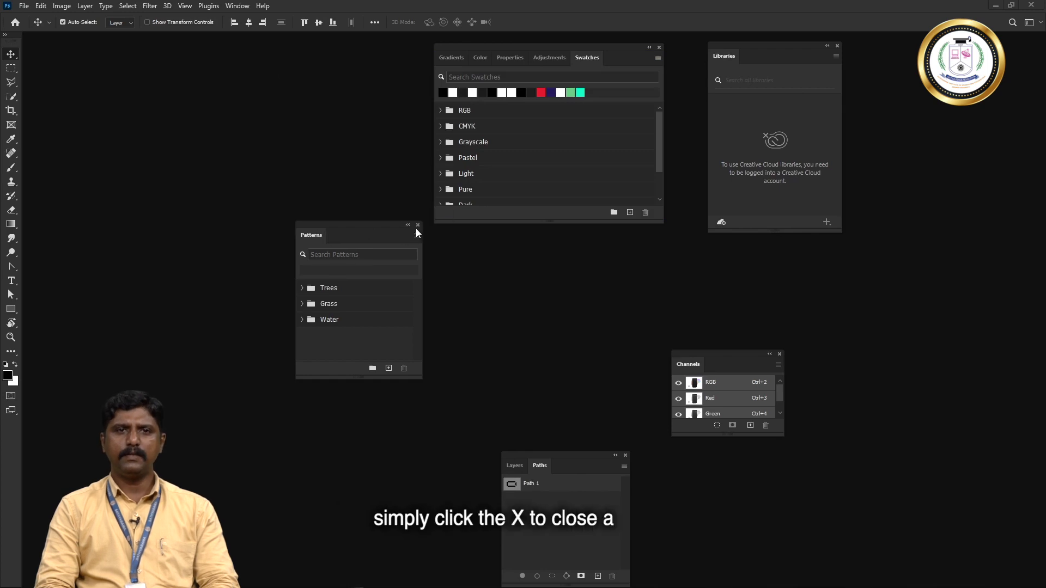
left_click(417, 228)
left_click(625, 455)
left_click(779, 354)
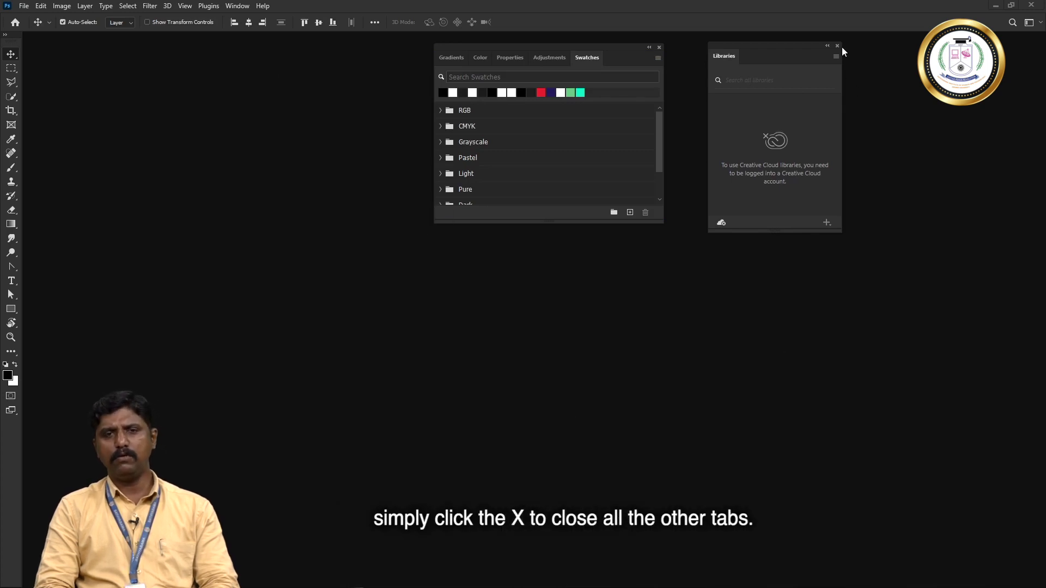
left_click(838, 45)
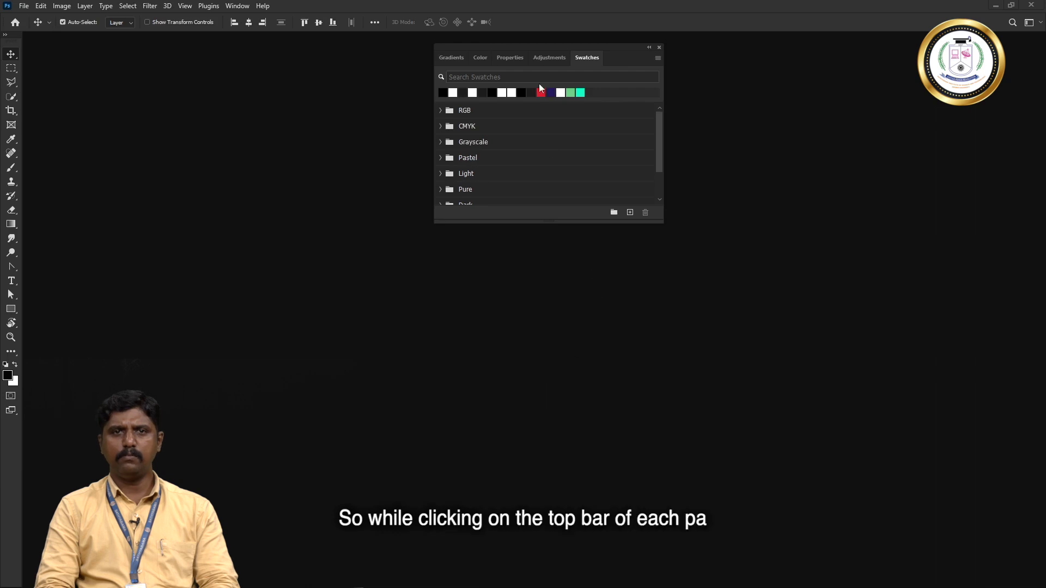
Step: Move the merged panel group toward the canvas centre, reopen the Layers panel, and attach the Layers and Paths group beneath it
left_click_drag(627, 50, 628, 159)
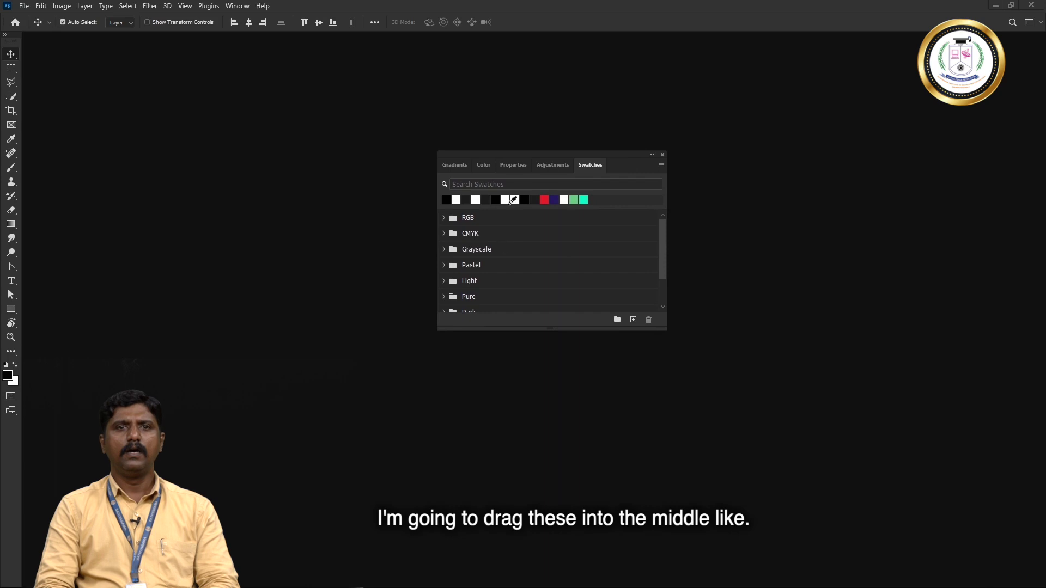
left_click(235, 6)
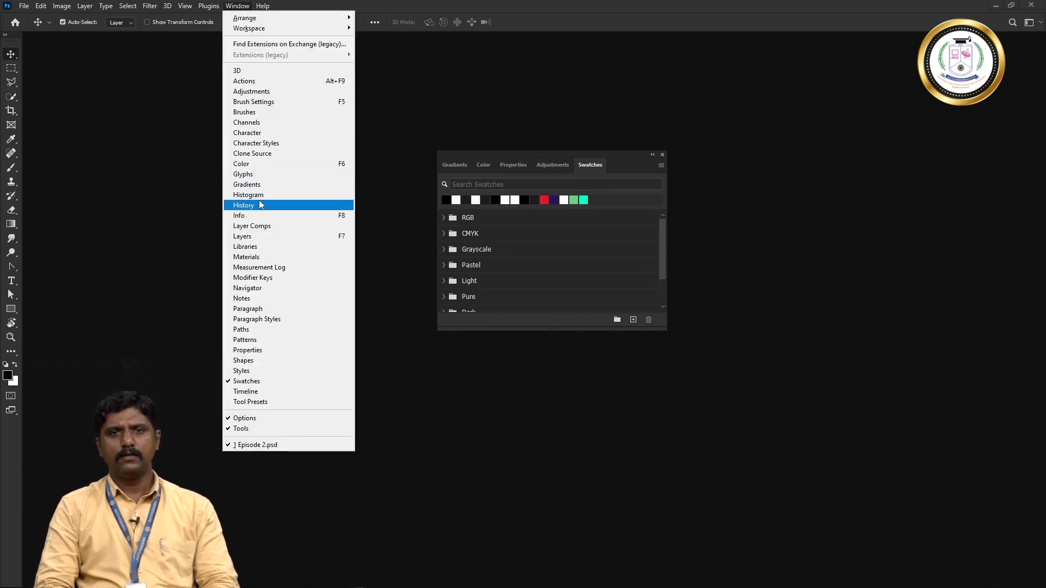
left_click(255, 237)
left_click_drag(558, 462, 320, 194)
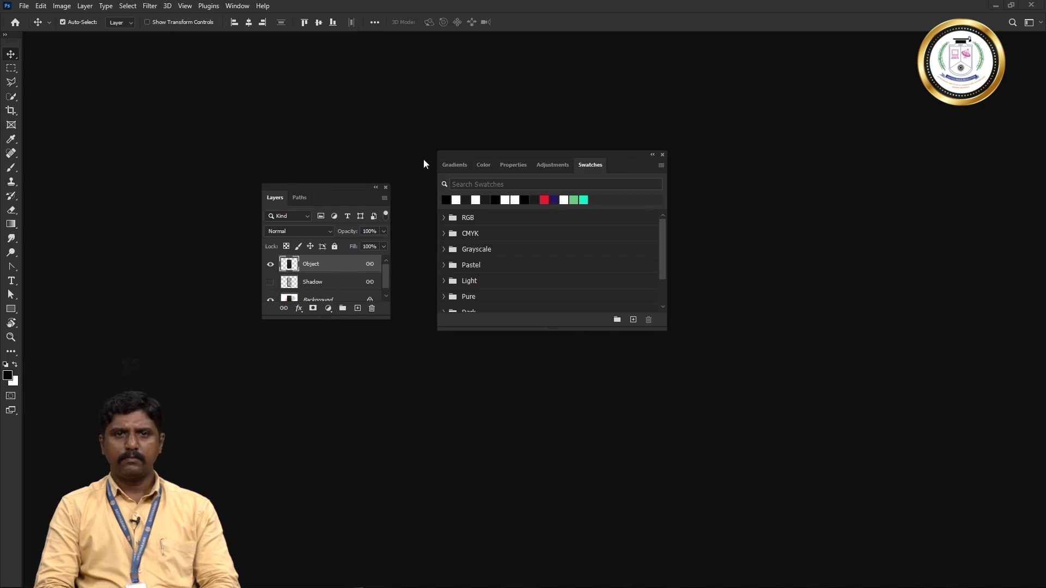
left_click(513, 164)
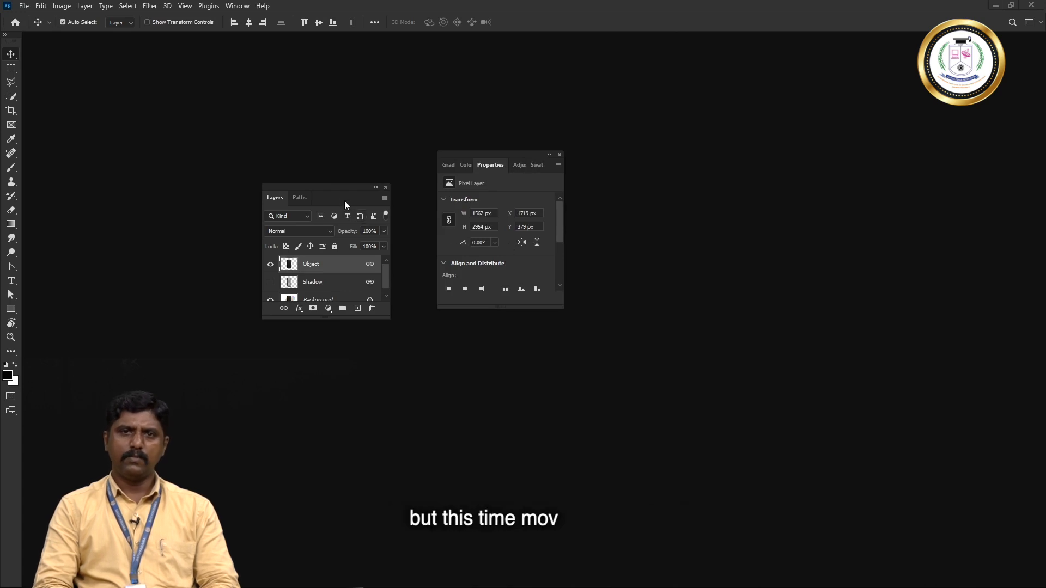
left_click_drag(330, 192, 500, 308)
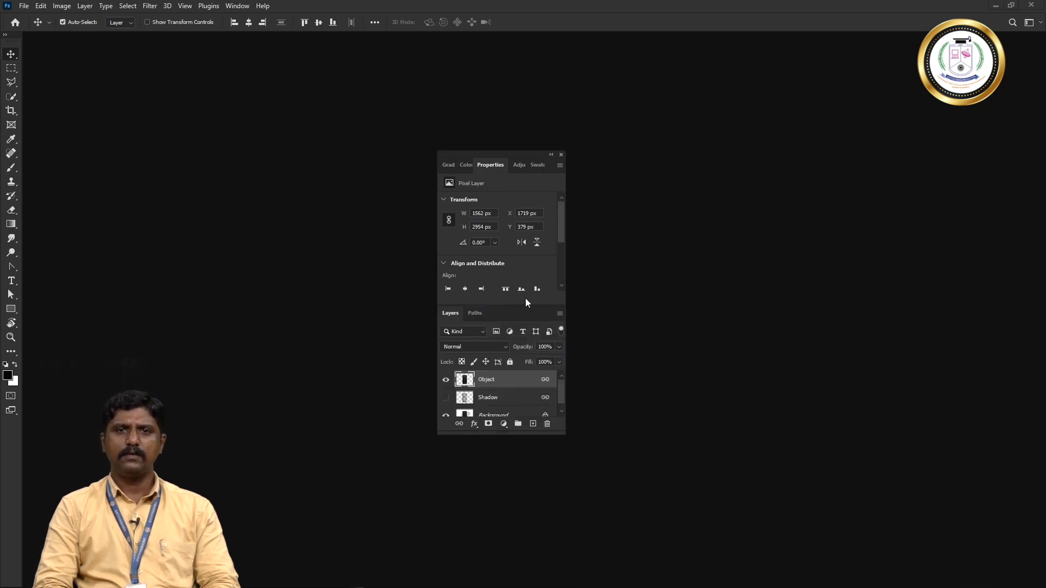
Step: Move the stacked panels as one unit and view the Gradients, Color, Properties and Adjustments panels in turn
left_click(520, 164)
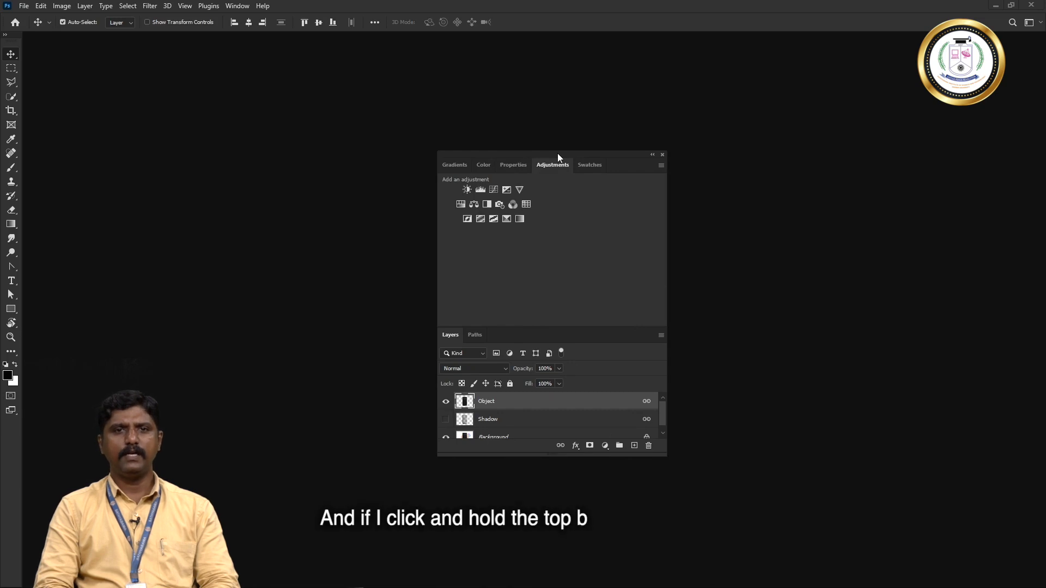
left_click_drag(557, 154, 579, 162)
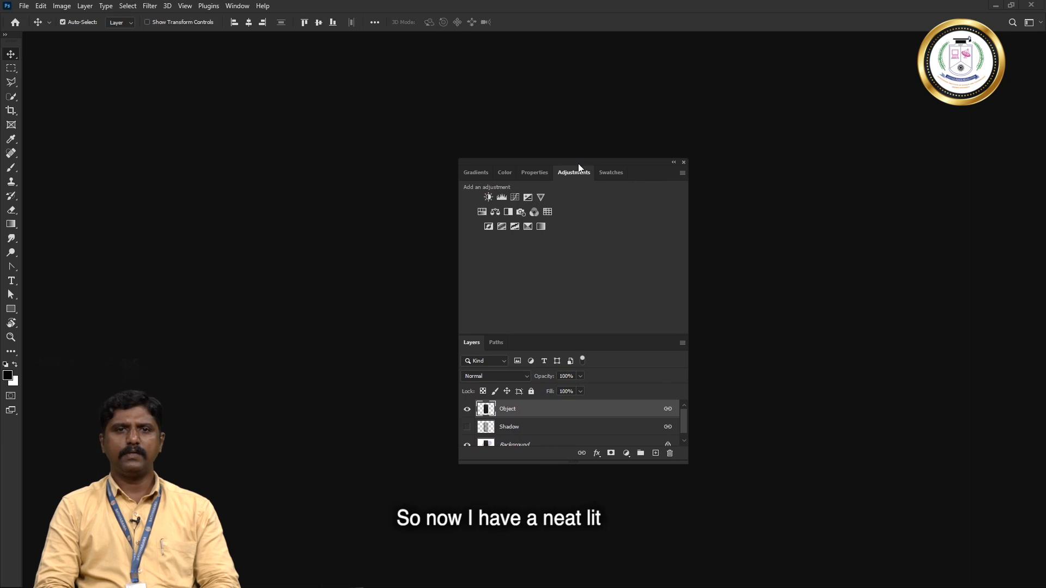
left_click(479, 172)
left_click(498, 173)
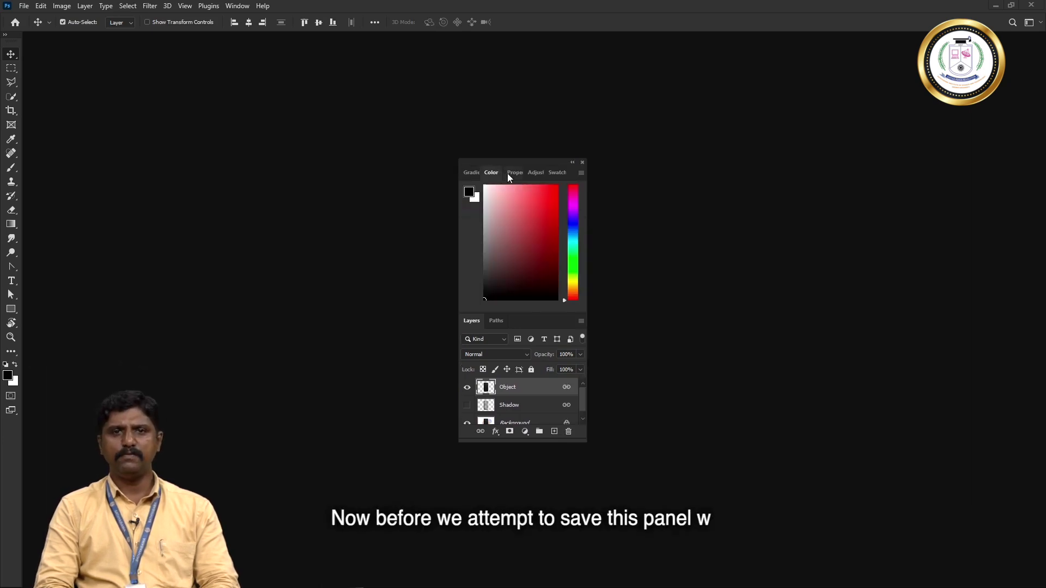
left_click(508, 174)
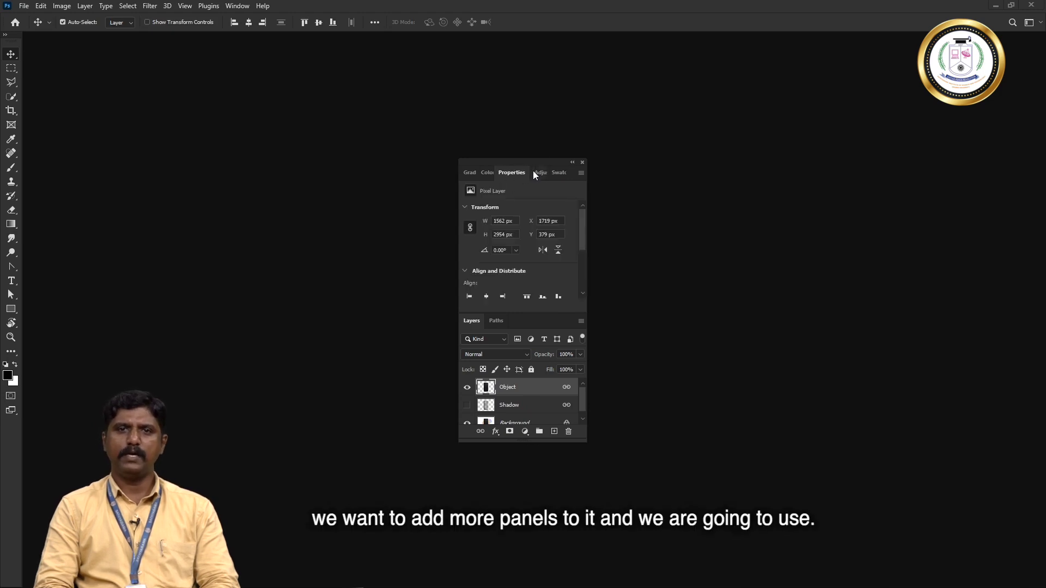
left_click(534, 173)
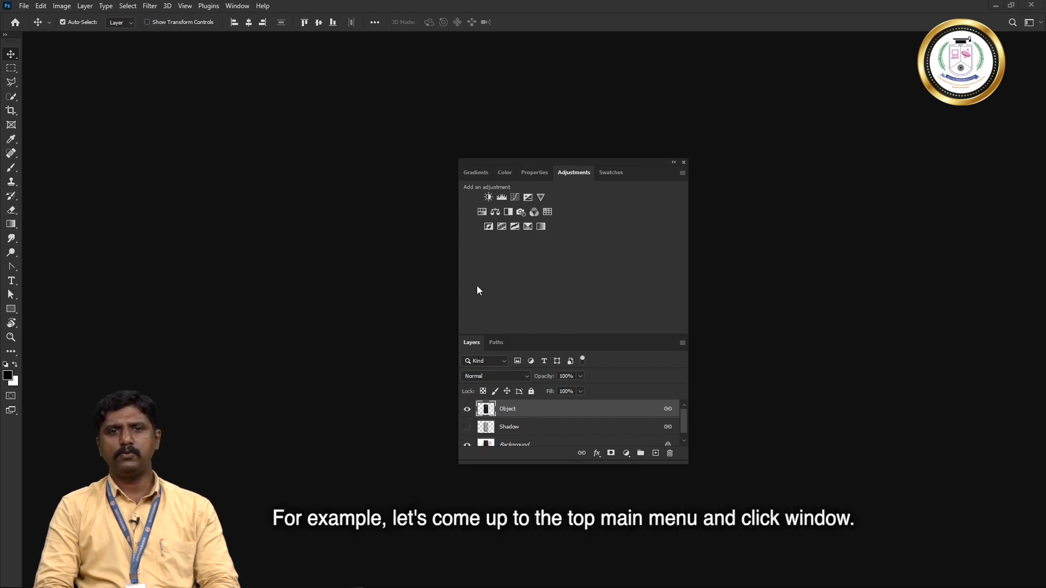
Step: Open the Character panel, undock Character and Paragraph, and attach them as one tabbed group beneath the Layers group
left_click(245, 6)
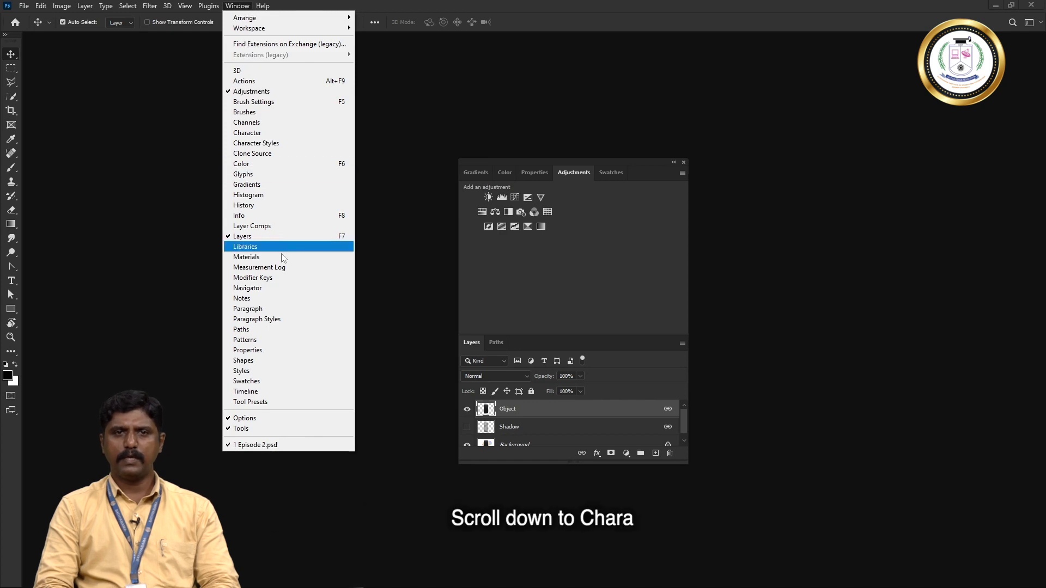
left_click(251, 133)
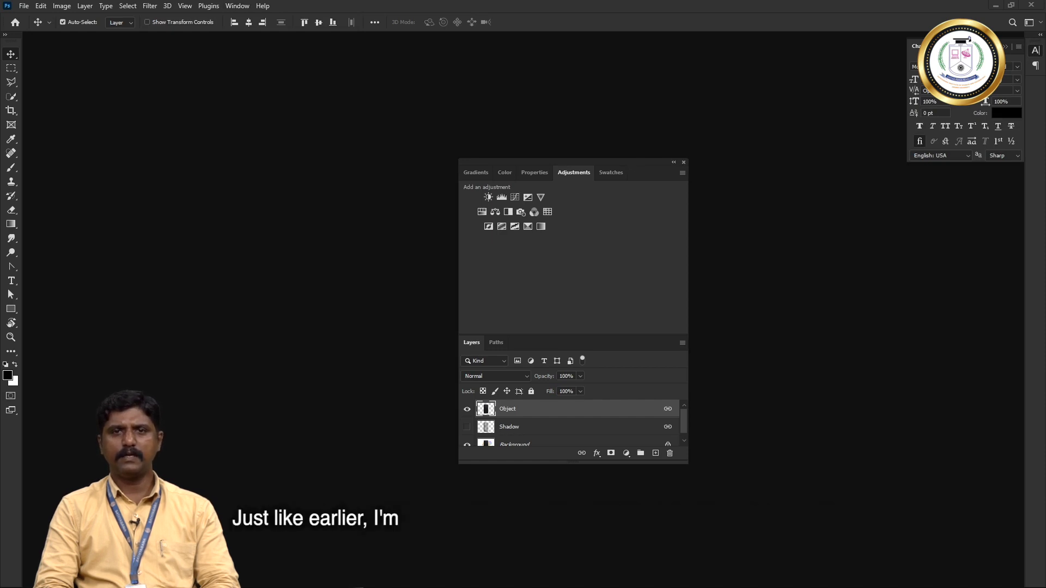
left_click_drag(916, 46, 283, 150)
left_click_drag(917, 46, 282, 299)
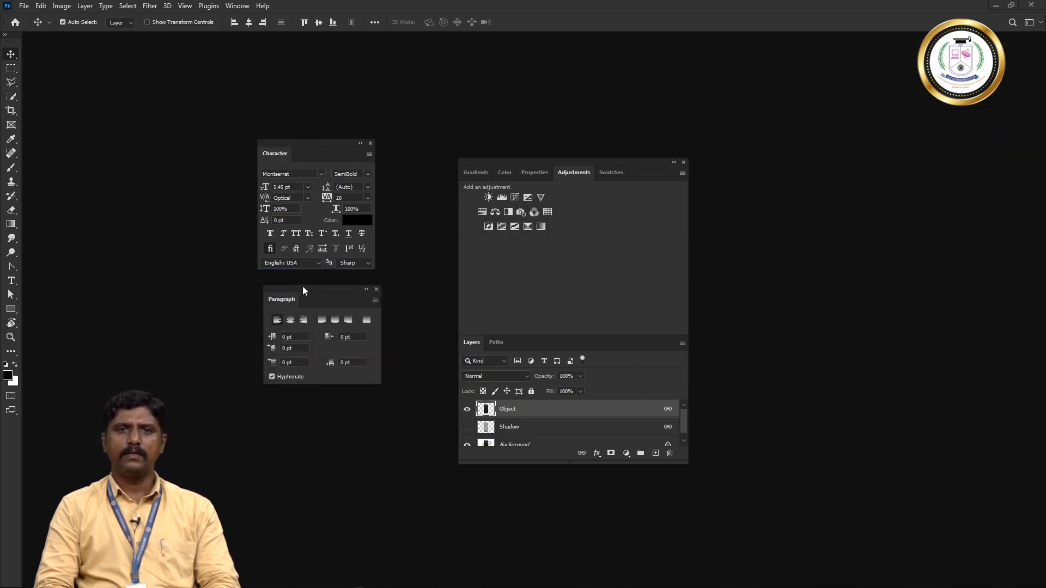
left_click_drag(287, 302, 541, 465)
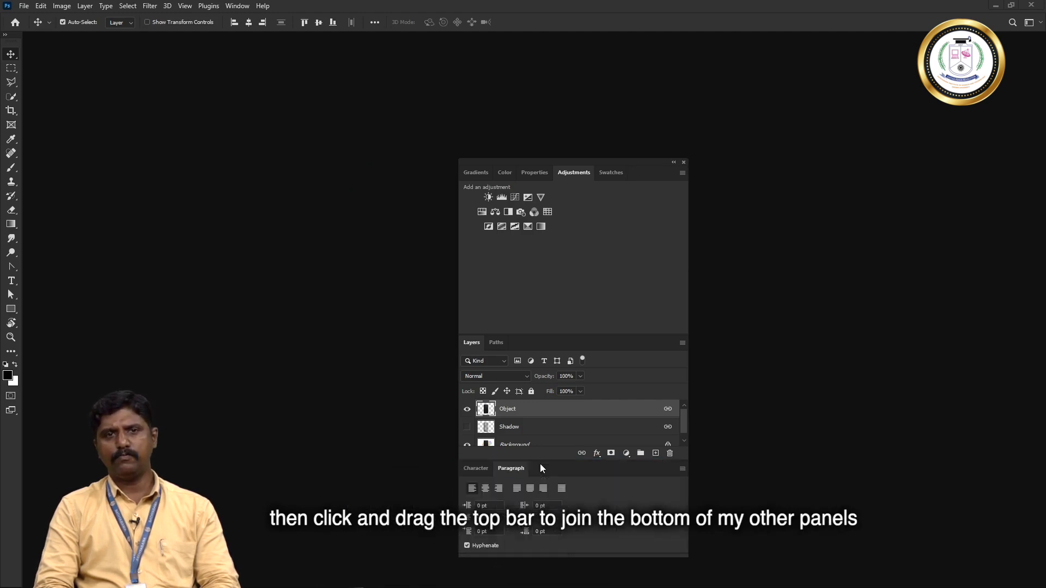
Step: Move the panel stack higher, open the Brushes panel, and undock Brushes and Brush Settings as separate floating panels
left_click_drag(600, 161, 583, 92)
left_click(237, 6)
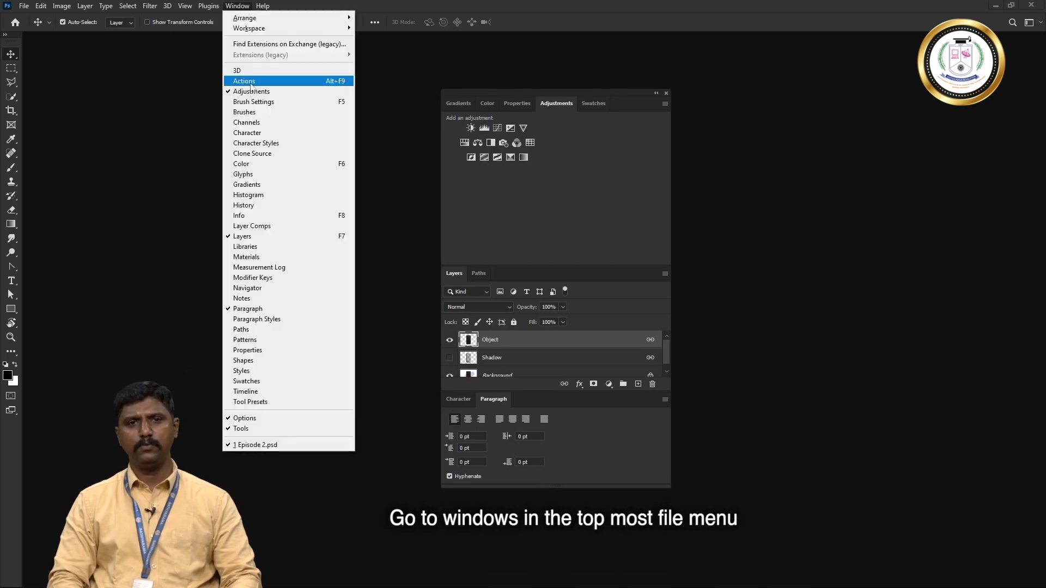
left_click(254, 112)
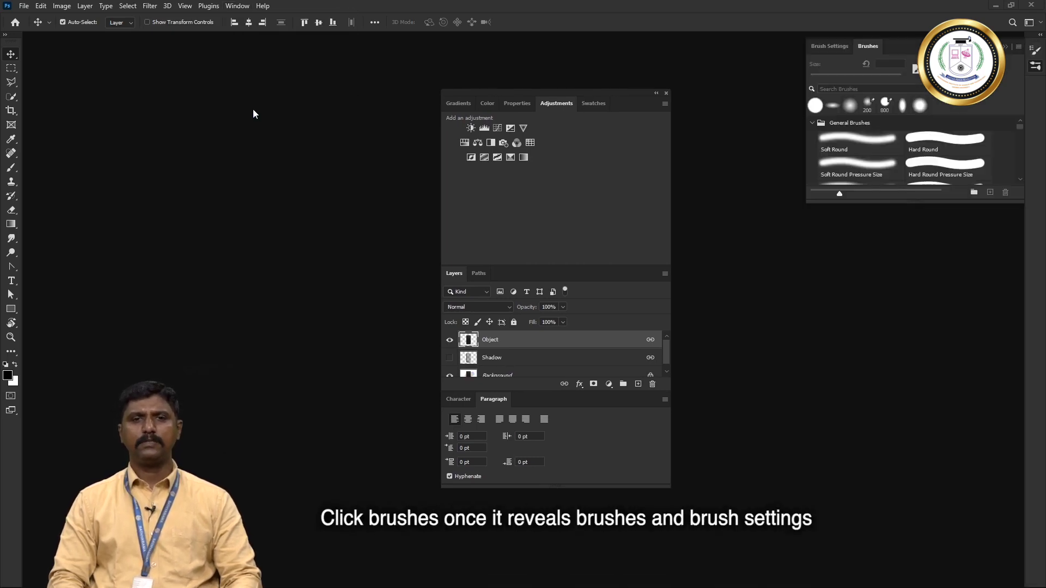
left_click(821, 47)
left_click(878, 45)
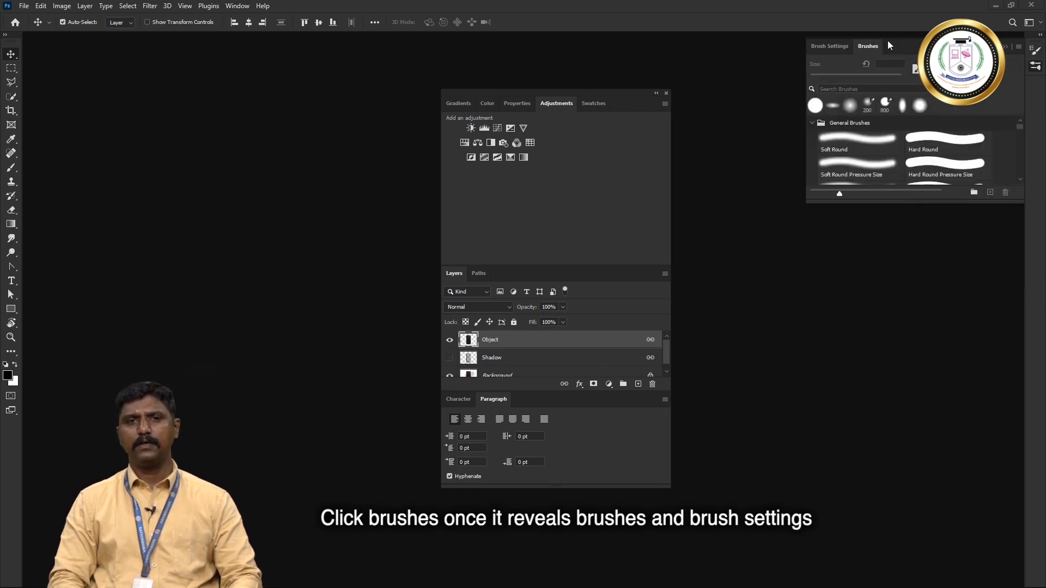
mouse_move(888, 42)
left_mouse_down()
mouse_move(802, 234)
mouse_move(798, 111)
left_mouse_up()
mouse_move(754, 235)
left_mouse_down()
mouse_move(749, 305)
mouse_move(794, 317)
left_mouse_up()
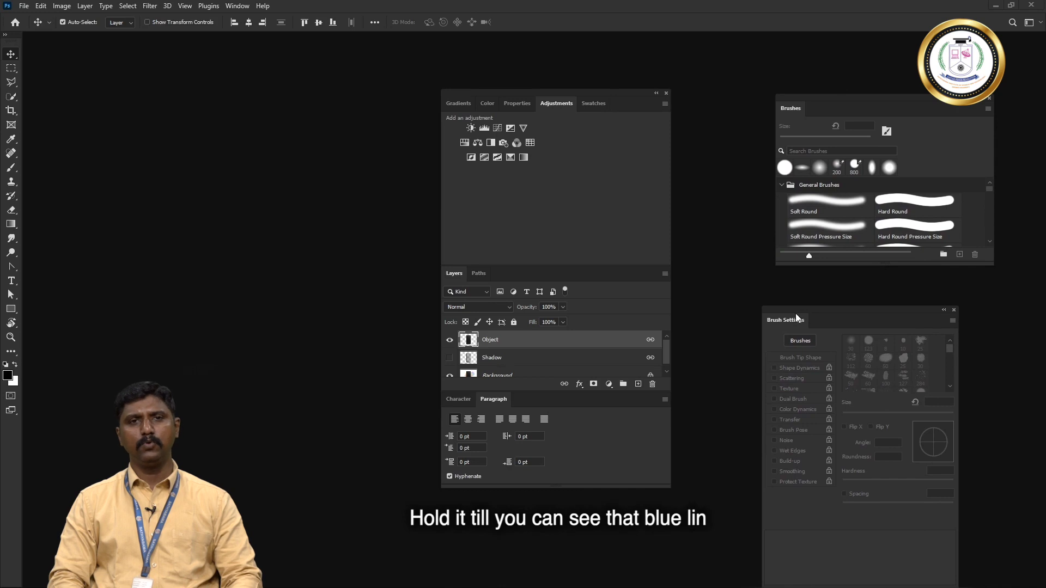
Step: Add Brushes and Brush Settings to the Layers group and order its tabs Layers, Brush Settings, Brushes, Paths
mouse_move(795, 108)
left_mouse_down()
mouse_move(535, 256)
mouse_move(521, 278)
left_mouse_up()
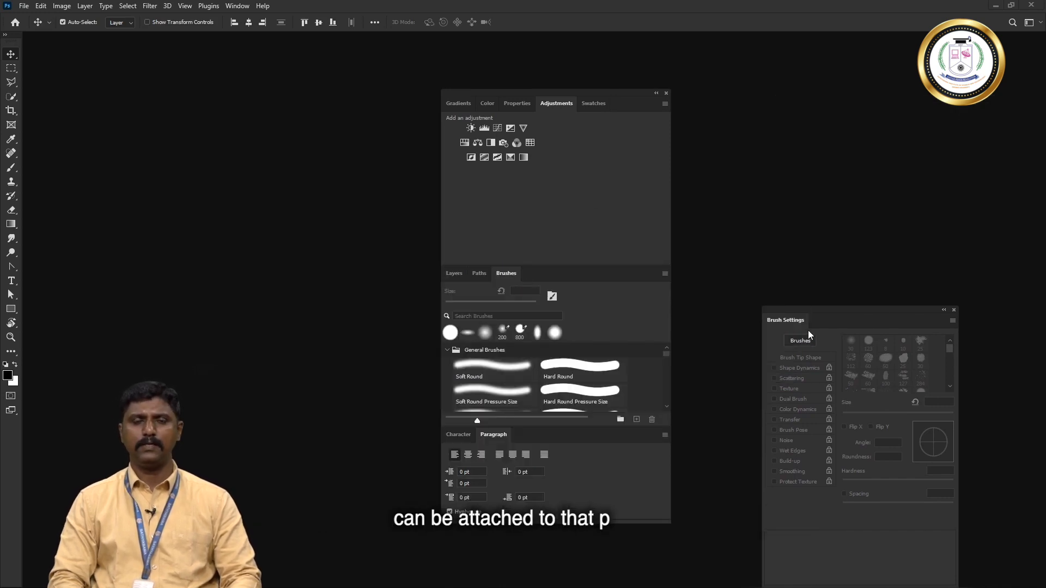
mouse_move(793, 321)
left_mouse_down()
mouse_move(581, 269)
mouse_move(571, 277)
left_mouse_up()
left_click_drag(606, 92, 605, 44)
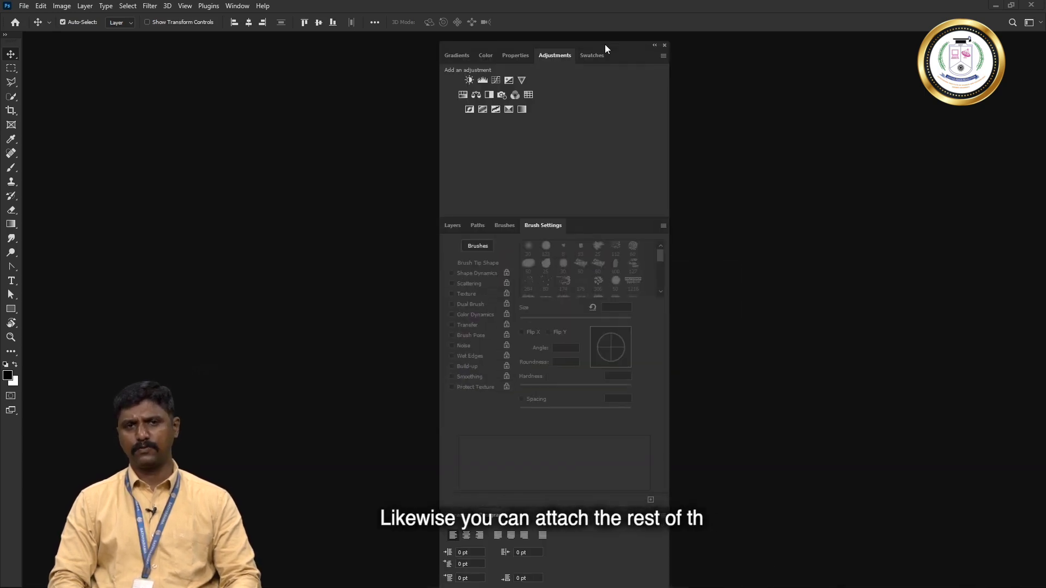
left_click(453, 226)
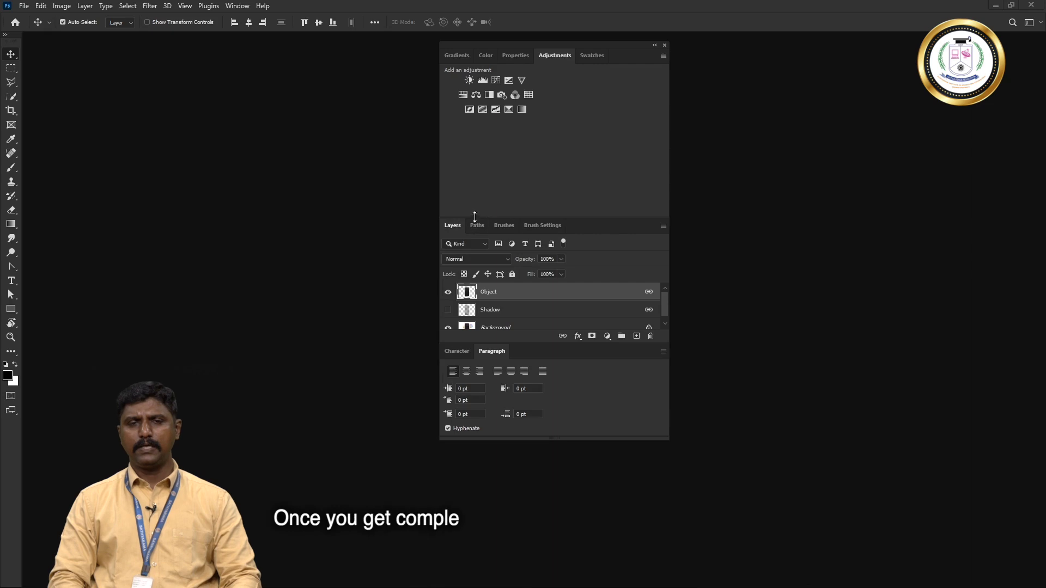
left_click_drag(476, 228, 534, 227)
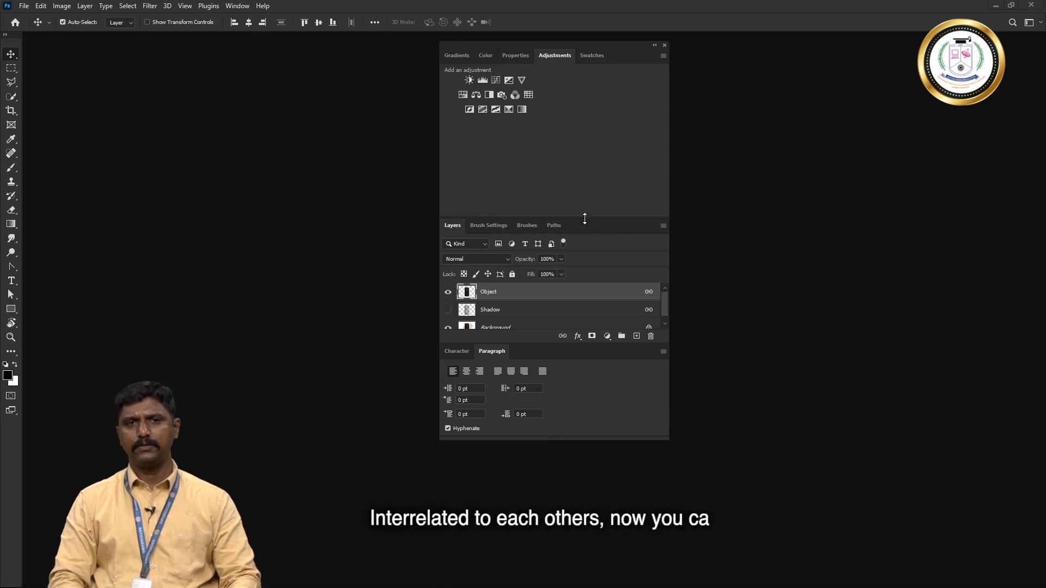
Step: Dock the whole panel stack along the right edge of the workspace and make the docked column narrower
left_click_drag(558, 51, 534, 78)
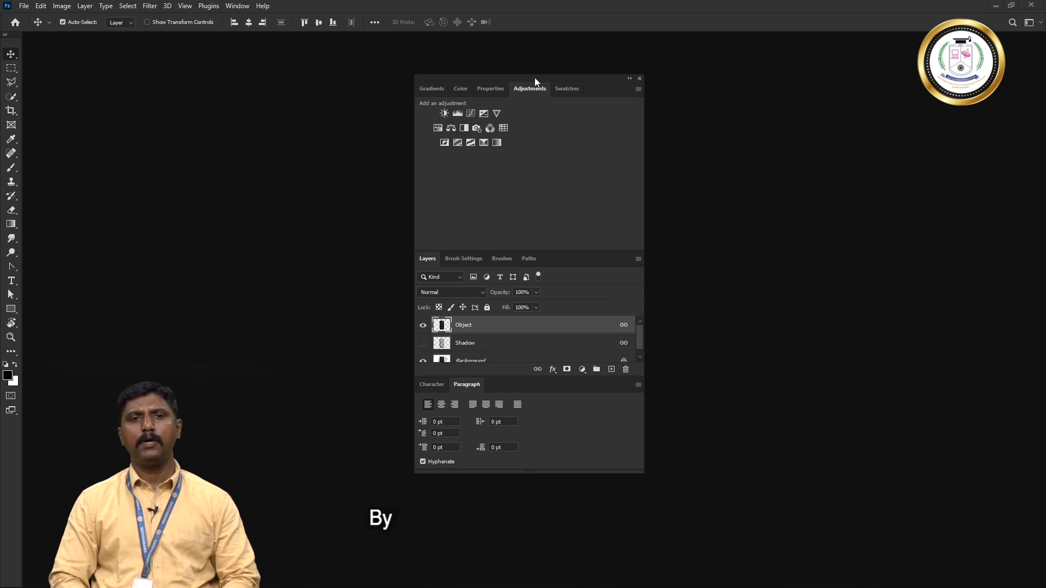
left_click_drag(534, 78, 1044, 118)
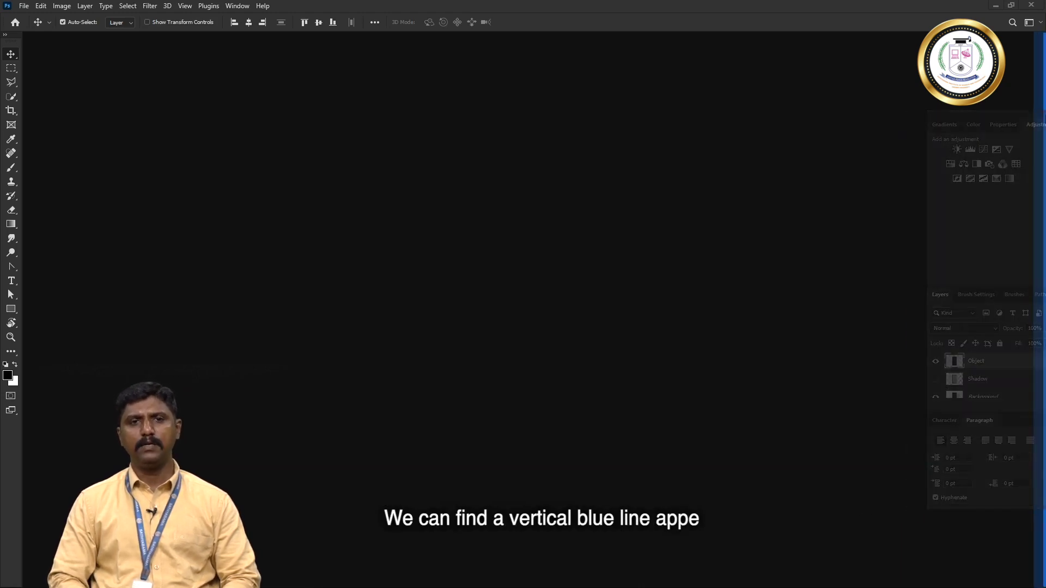
left_click_drag(1044, 118, 1045, 115)
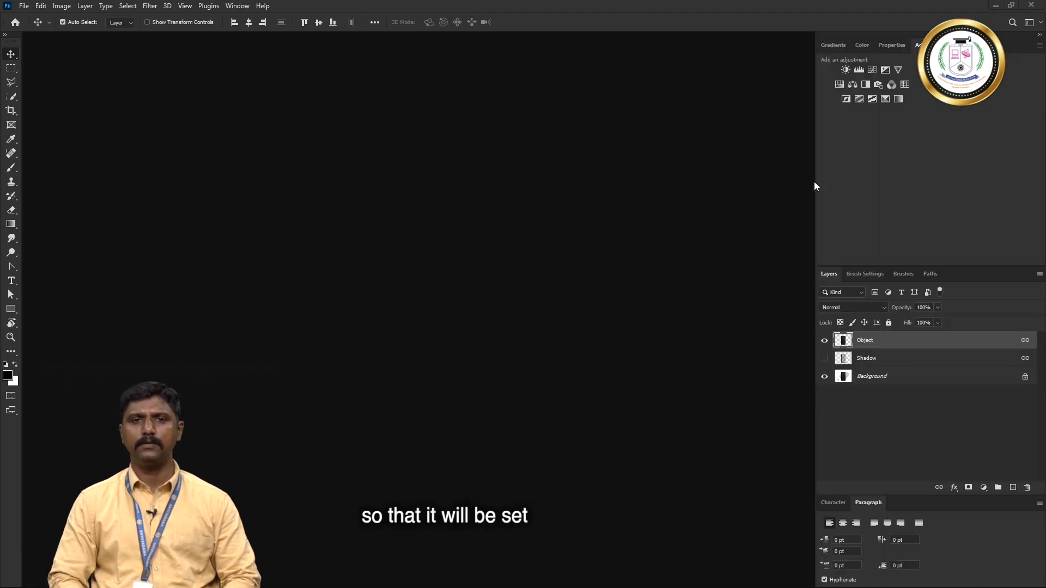
left_click_drag(814, 175, 850, 176)
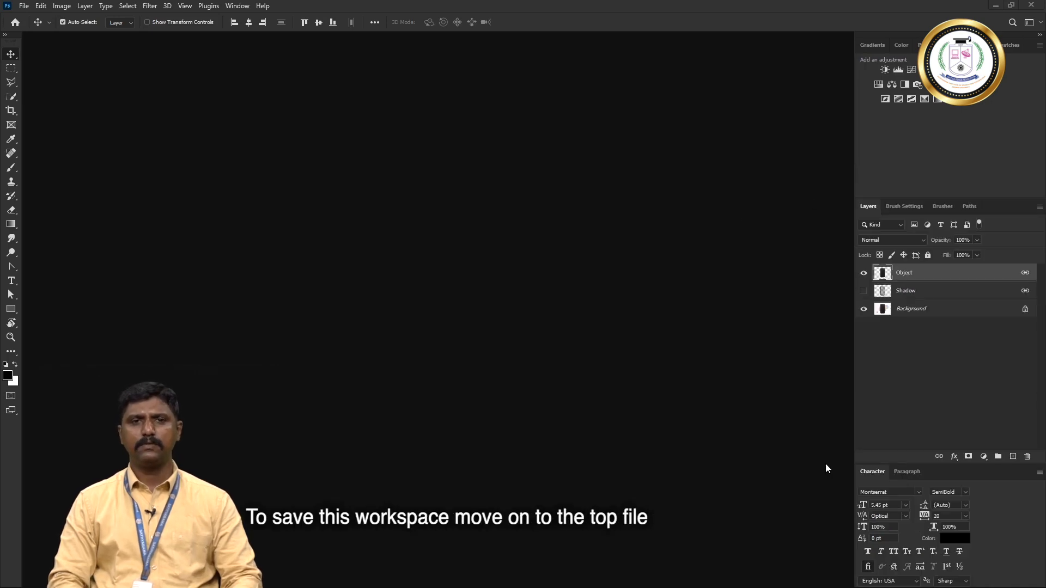
Step: Save the current panel layout as a new workspace named Tutorial Workspace
left_click(237, 6)
mouse_move(248, 29)
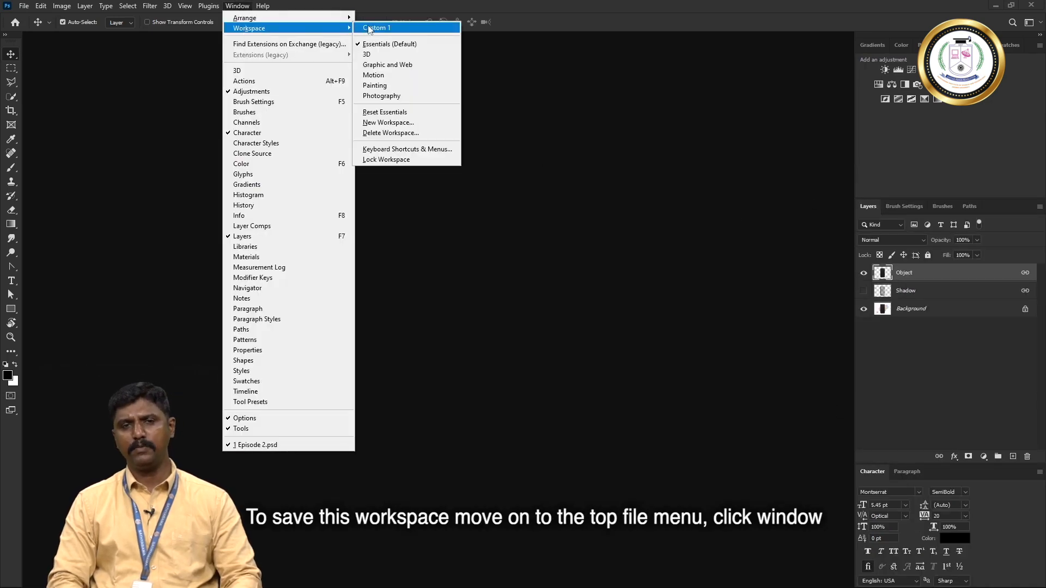
left_click(400, 122)
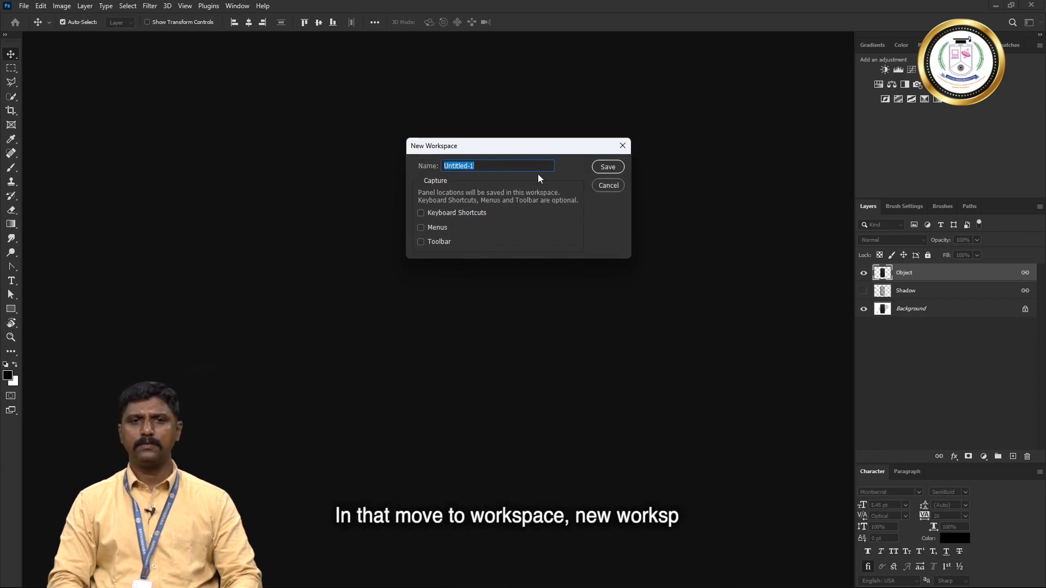
type("Tutorial Workspace")
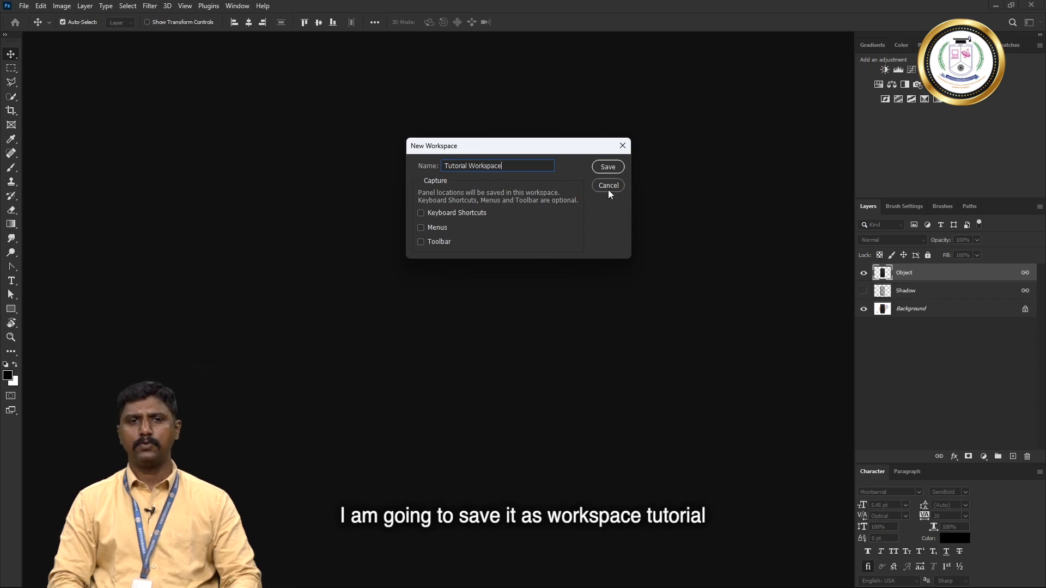
left_click(601, 166)
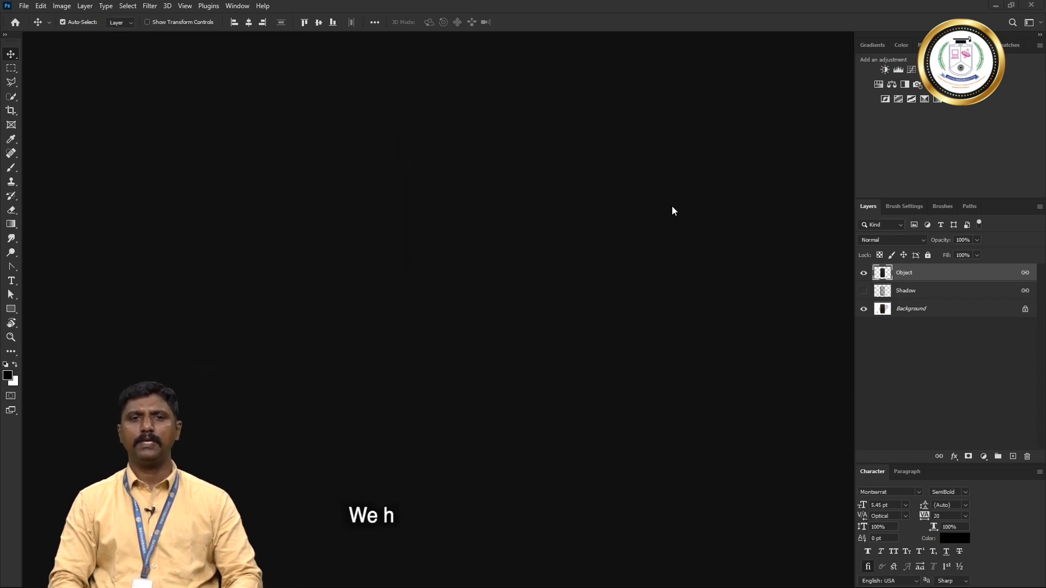